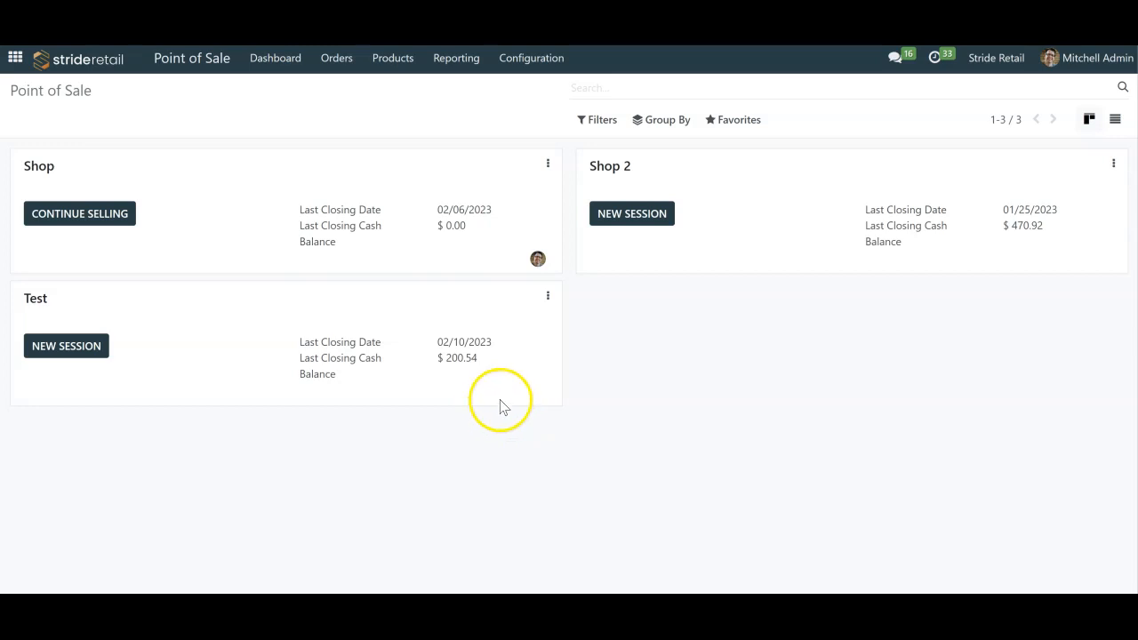
- View the session list of the Test point of sale and return to the point of sale overview
left_click(549, 299)
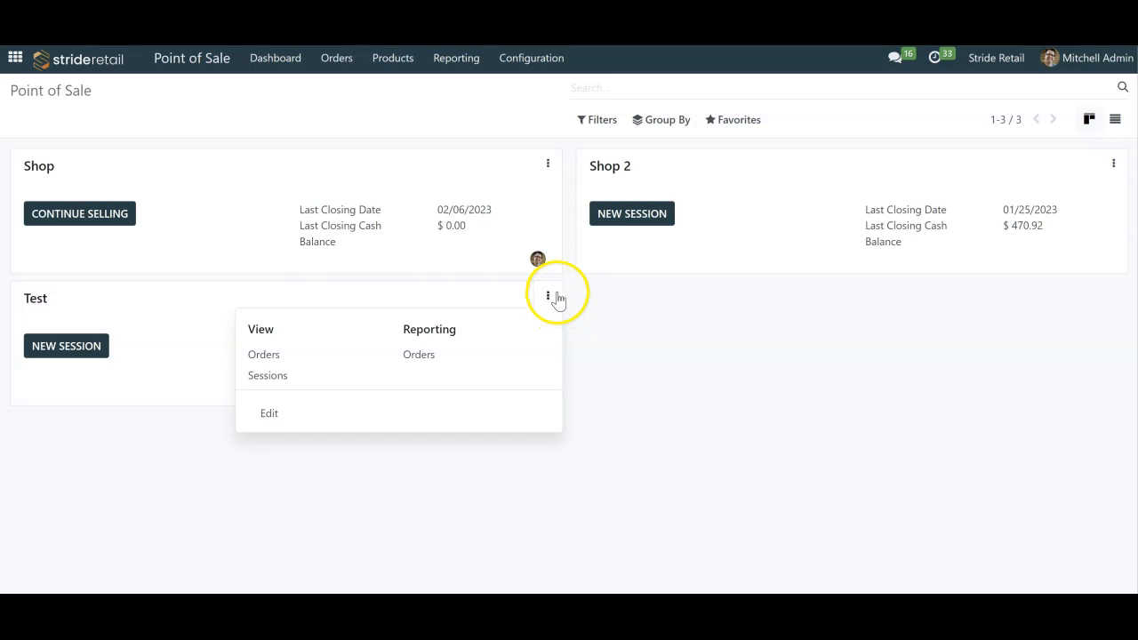
left_click(286, 375)
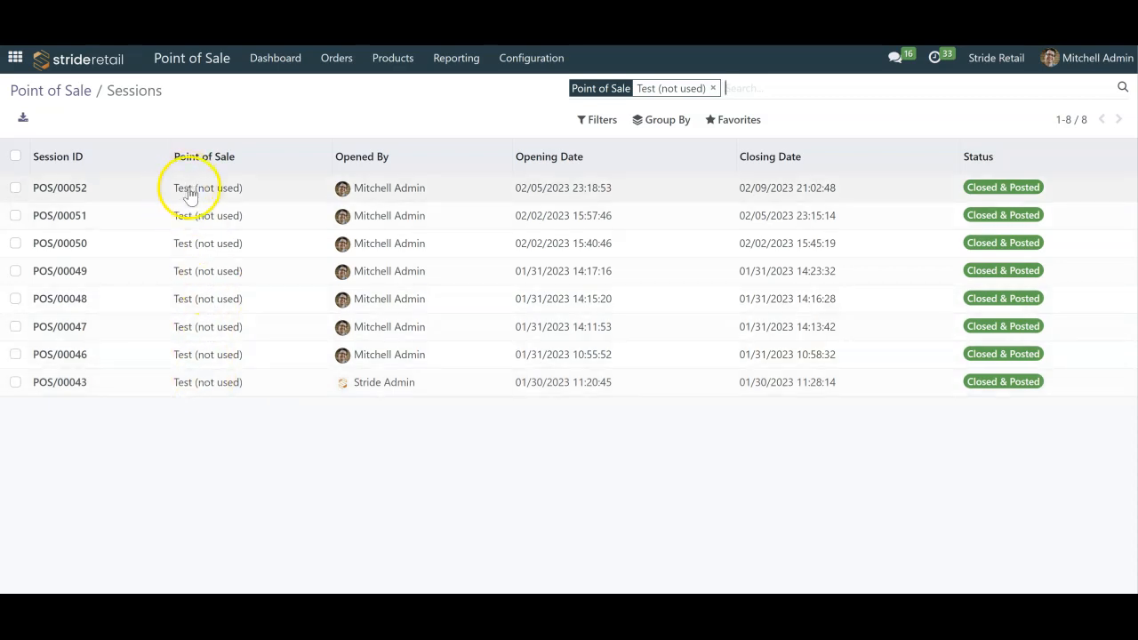
left_click(80, 92)
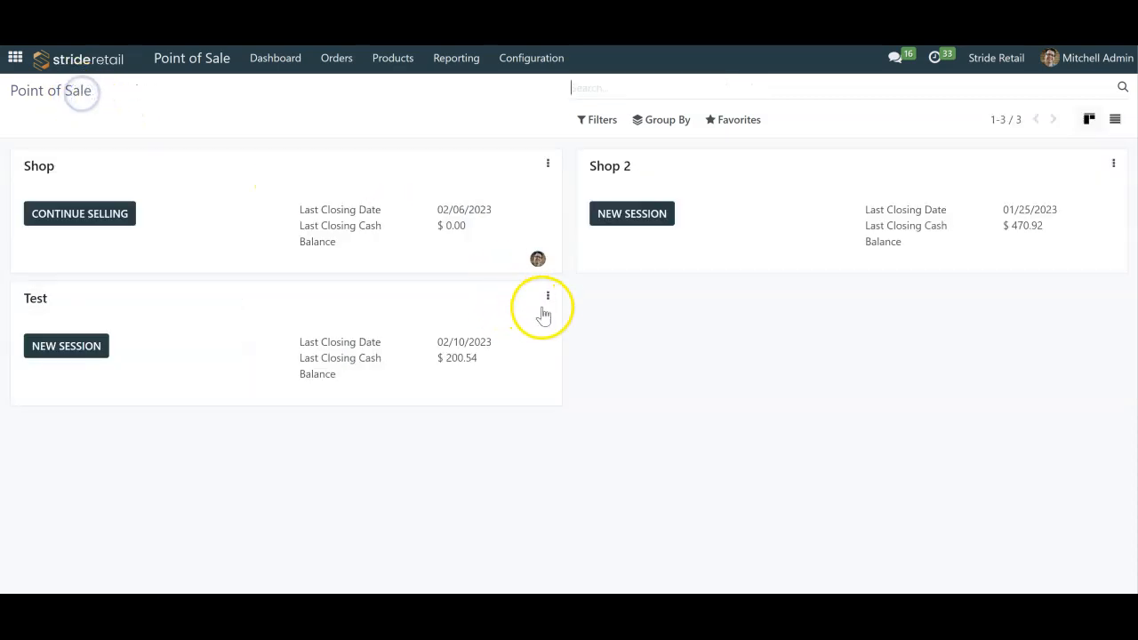
- View the order list of the Test point of sale and return to the overview
left_click(547, 296)
left_click(264, 355)
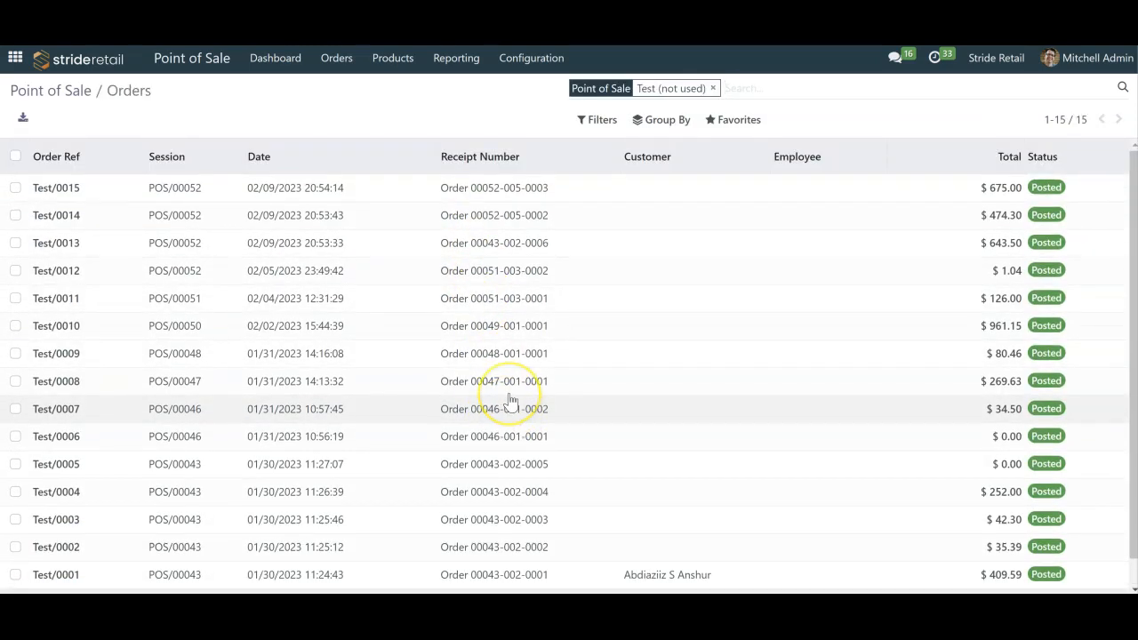
scroll(508, 399, "down", 2)
scroll(508, 400, "up", 2)
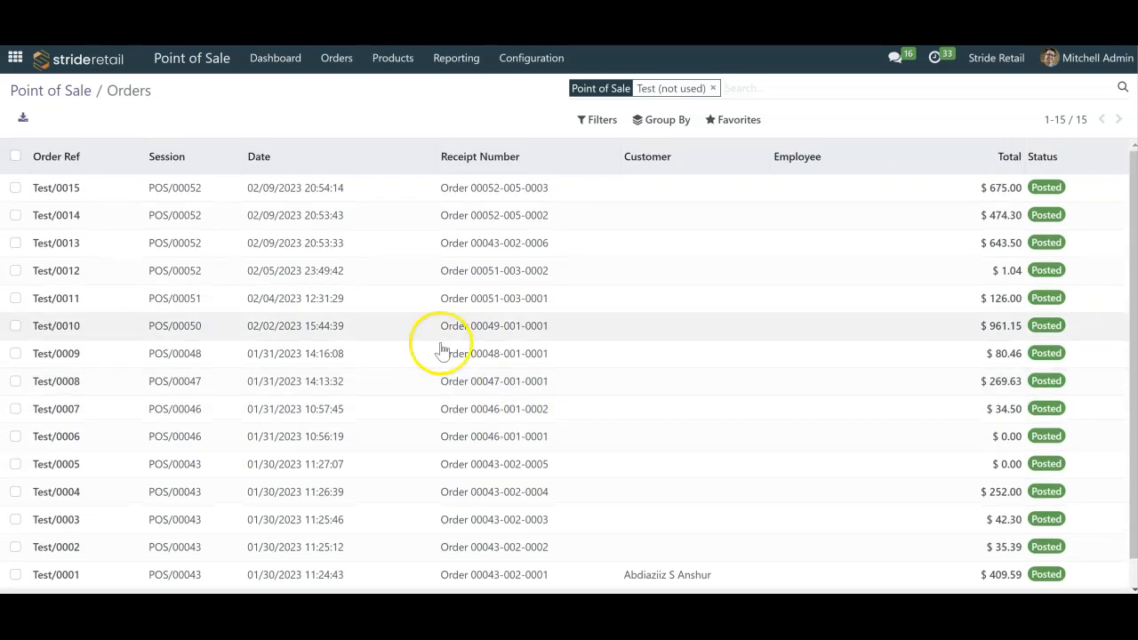
left_click(76, 91)
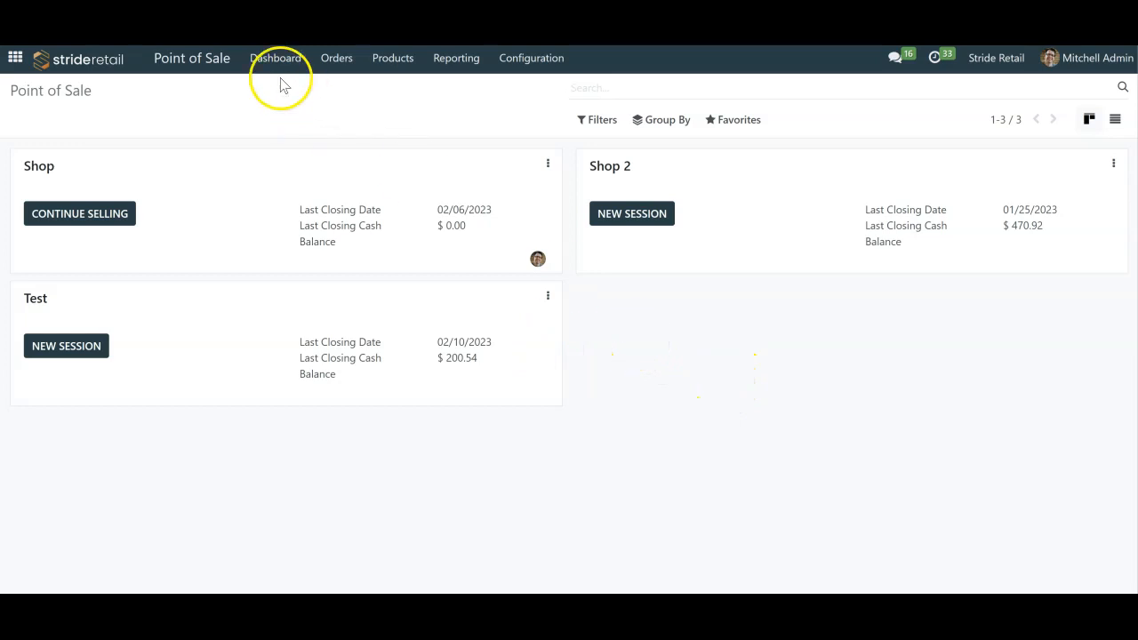
- Open the list of sessions for all points of sale and examine their opening dates, closing dates and status
left_click(338, 59)
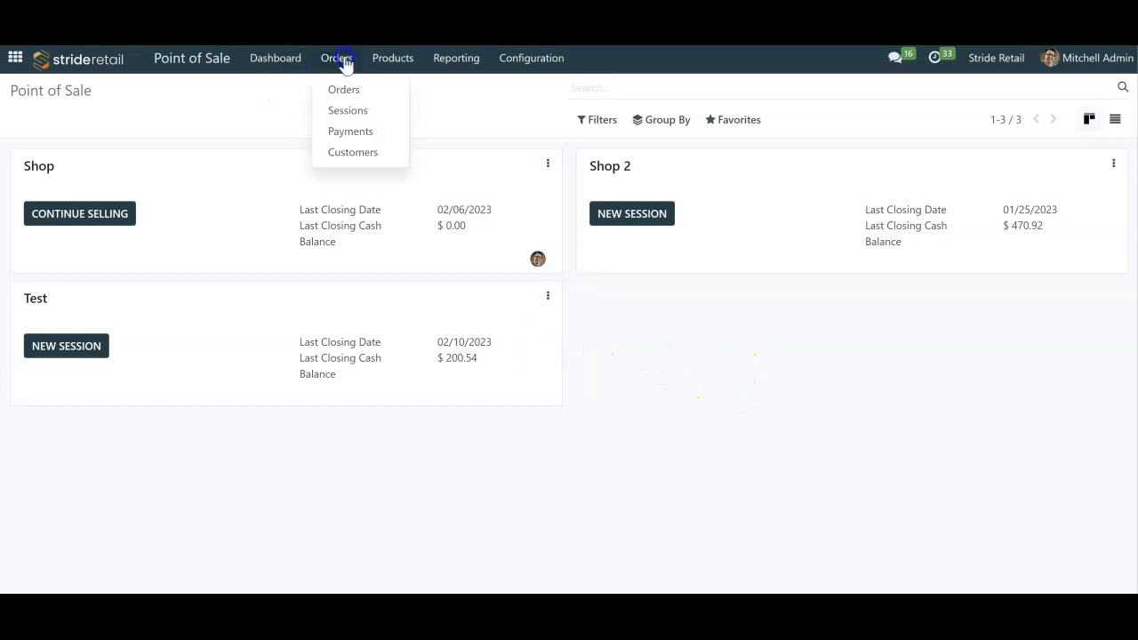
left_click(360, 91)
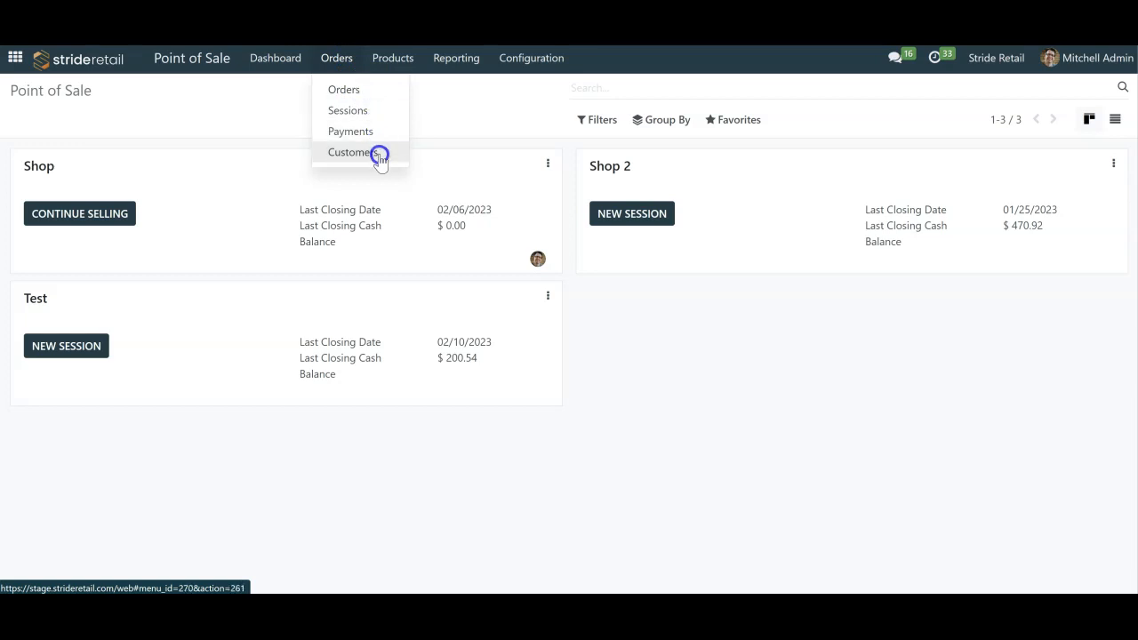
left_click(367, 111)
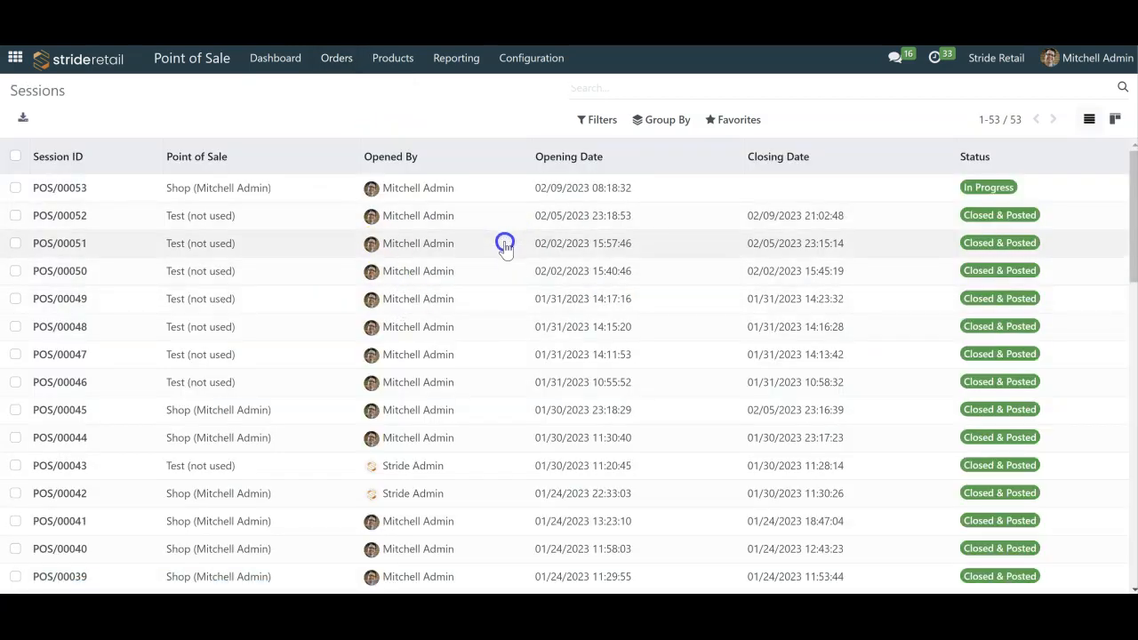
scroll(503, 245, "down", 10)
scroll(504, 246, "up", 10)
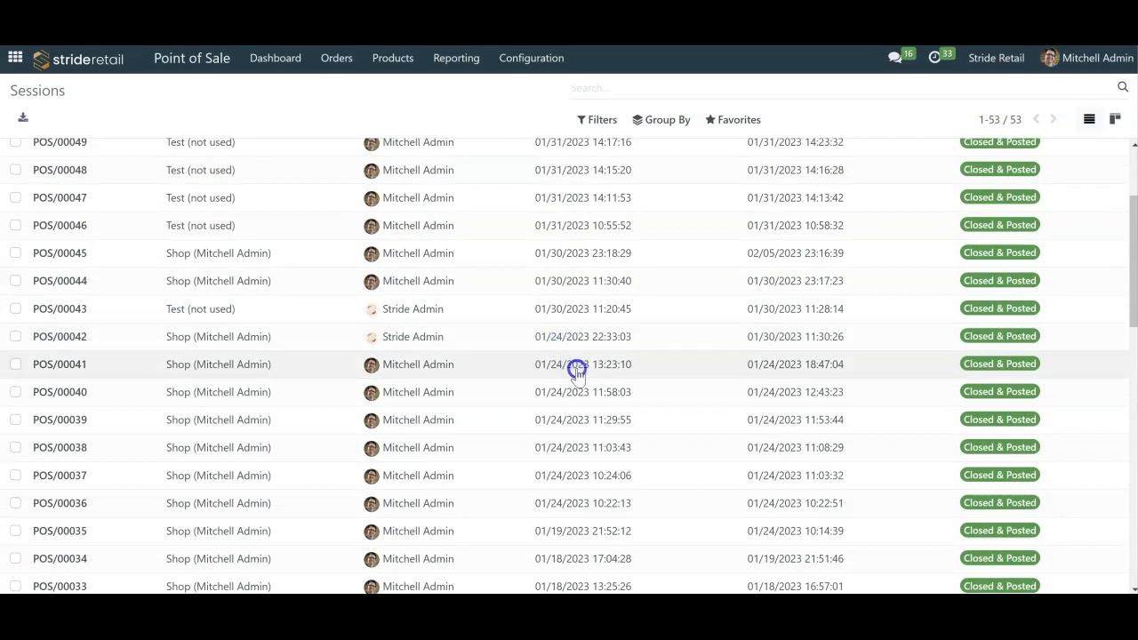
scroll(577, 372, "up", 3)
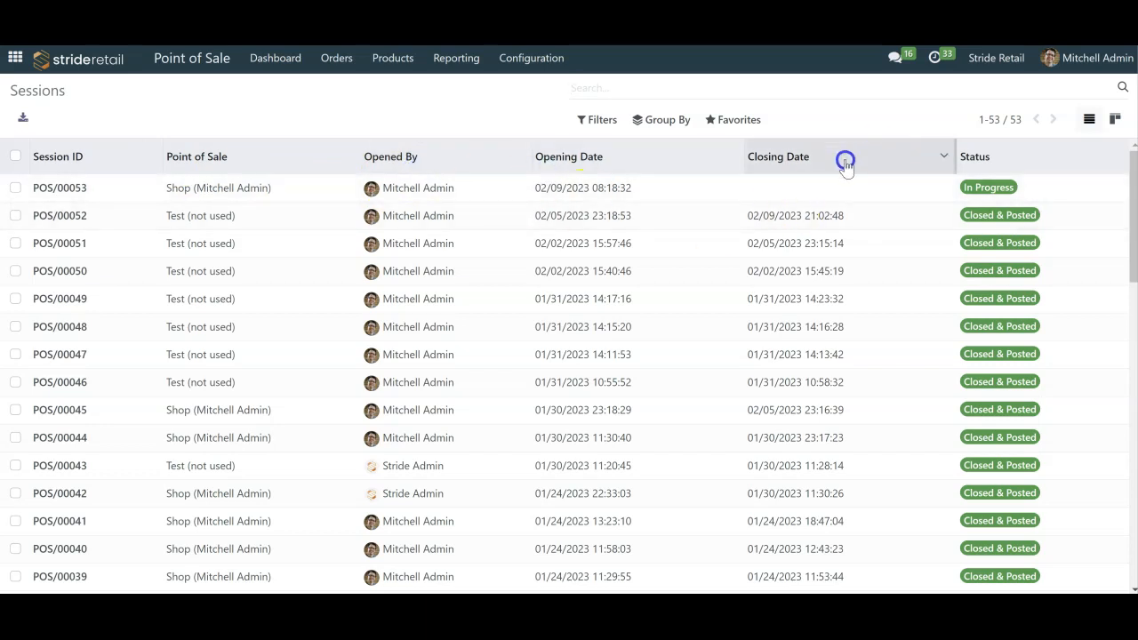
scroll(1005, 449, "down", 5)
scroll(1005, 452, "up", 5)
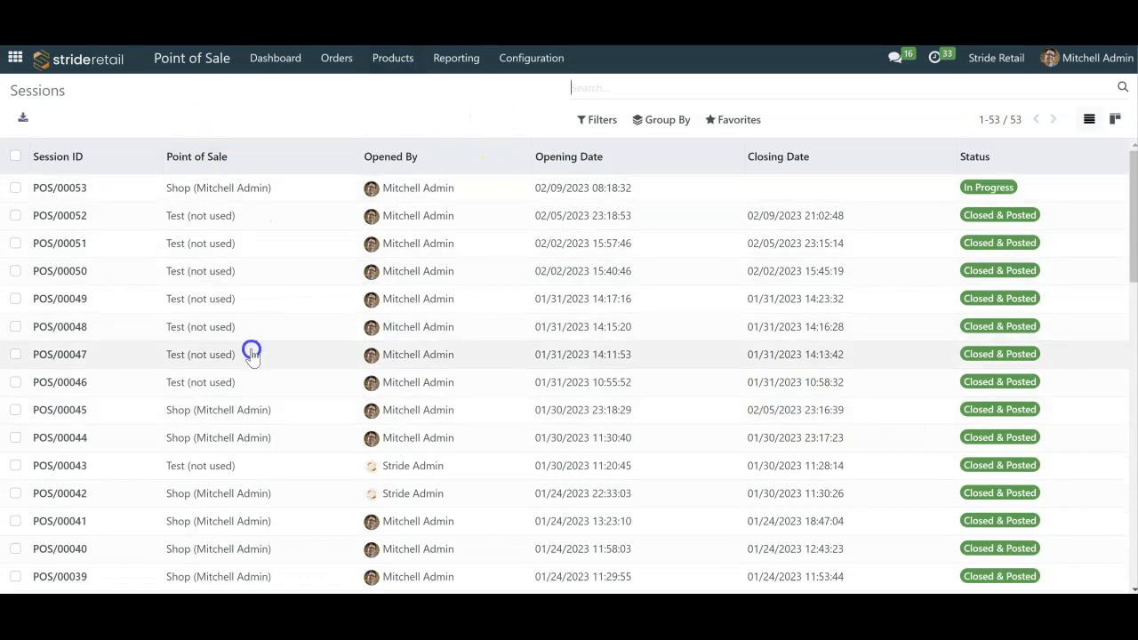
- Open session POS/00052 and examine its starting and ending balances and its cash register statement
left_click(185, 216)
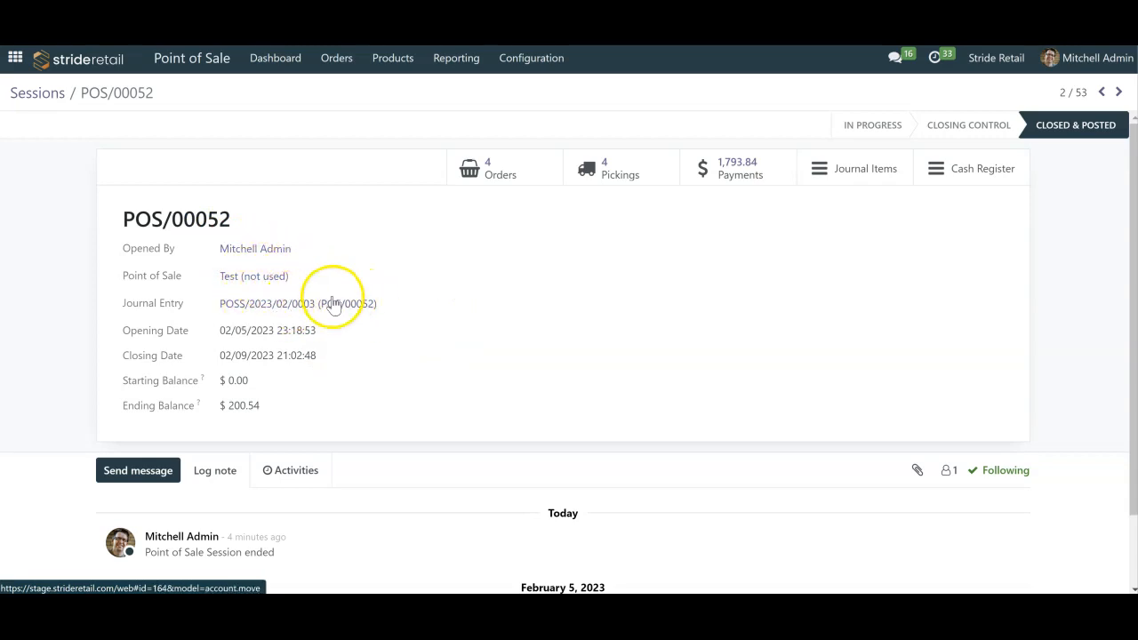
left_click_drag(258, 383, 200, 406)
left_click(283, 406)
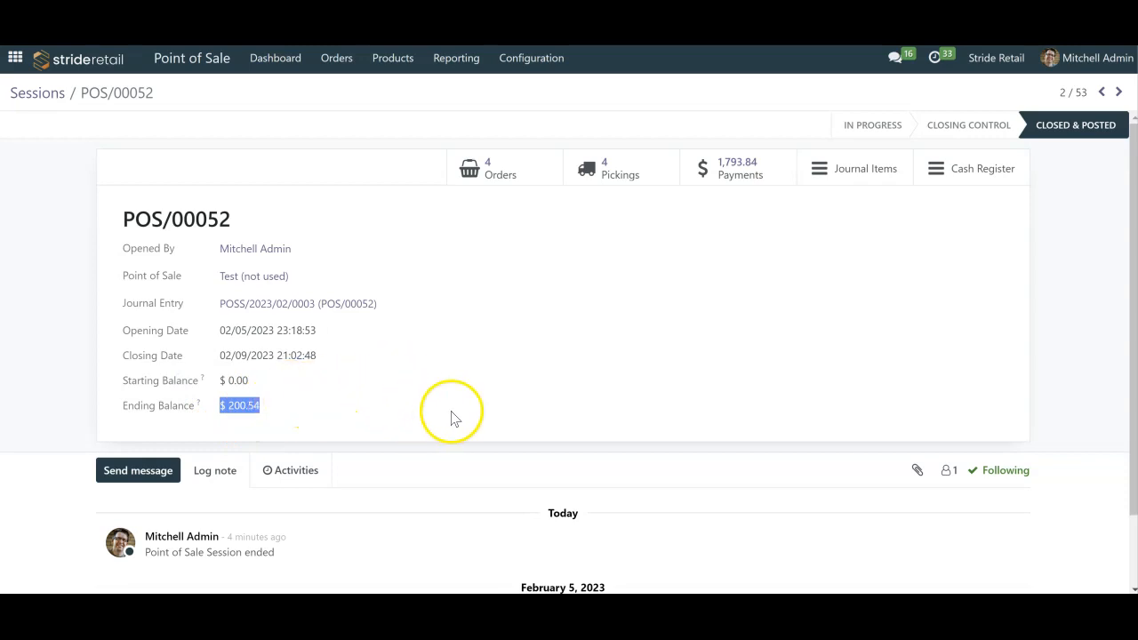
double_click(246, 408)
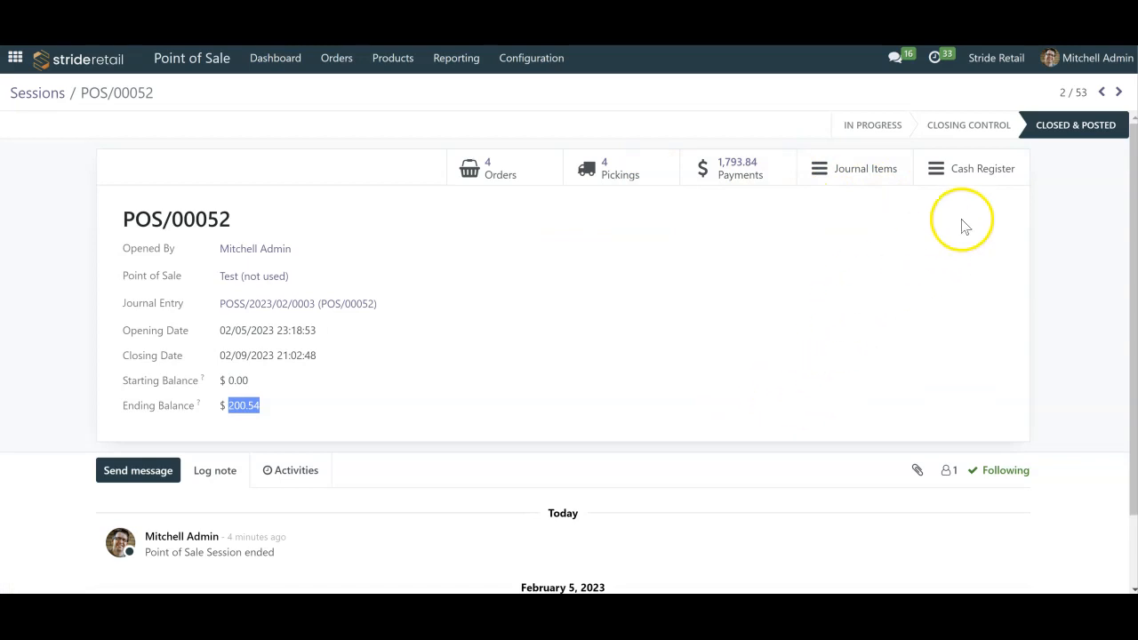
left_click(973, 169)
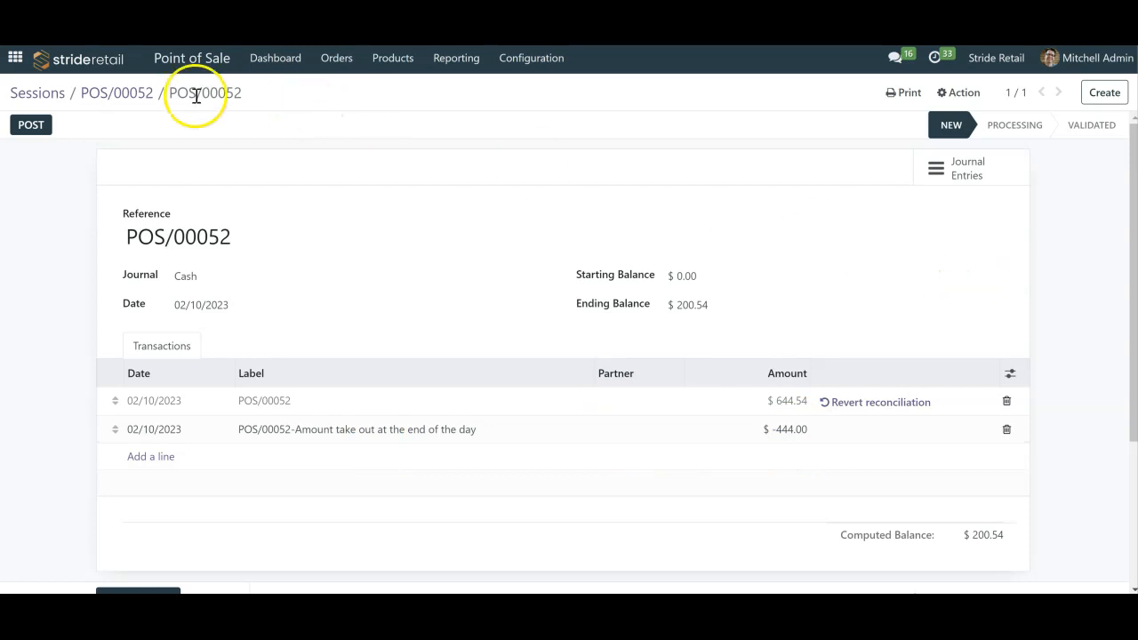
left_click(133, 92)
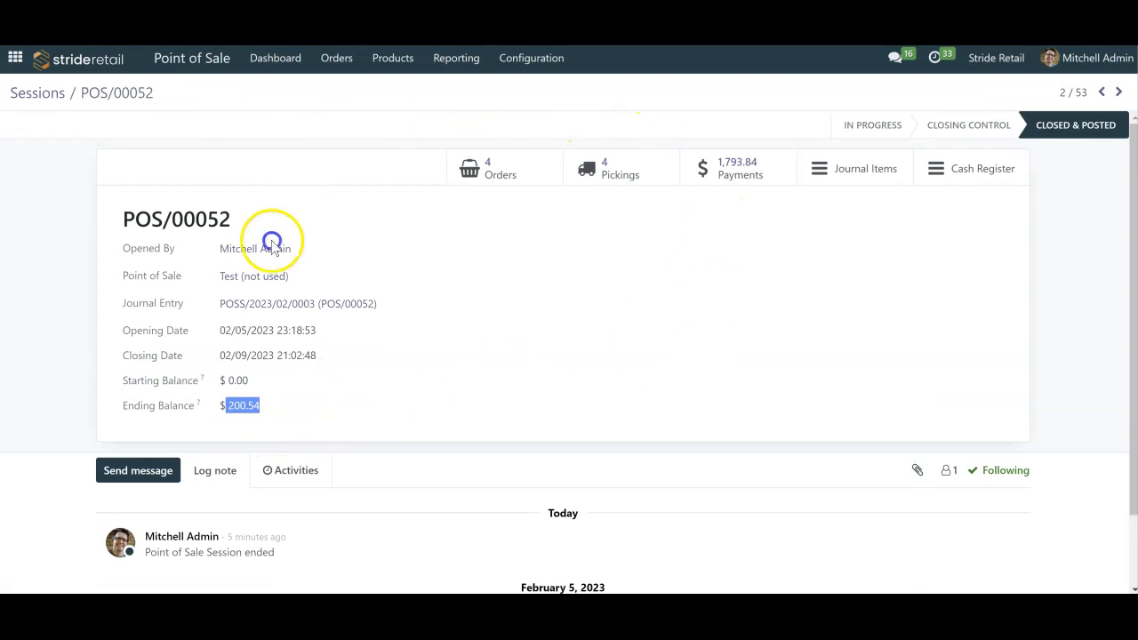
- View the orders of session POS/00052 and its payments grouped by payment method, returning to the session
left_click(490, 165)
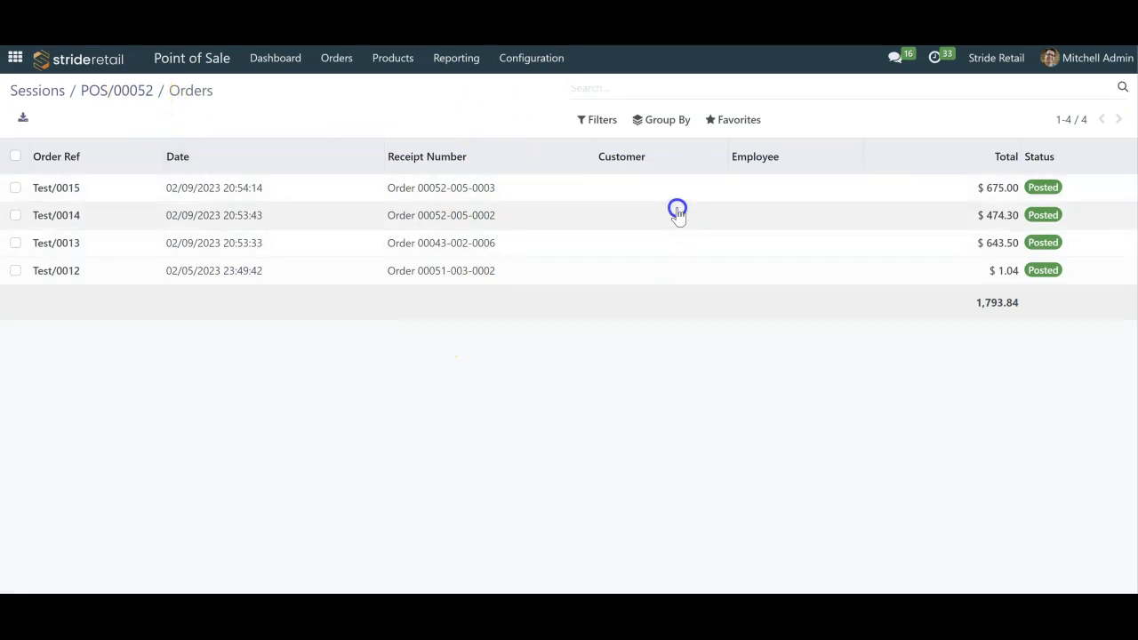
left_click(139, 92)
left_click(736, 169)
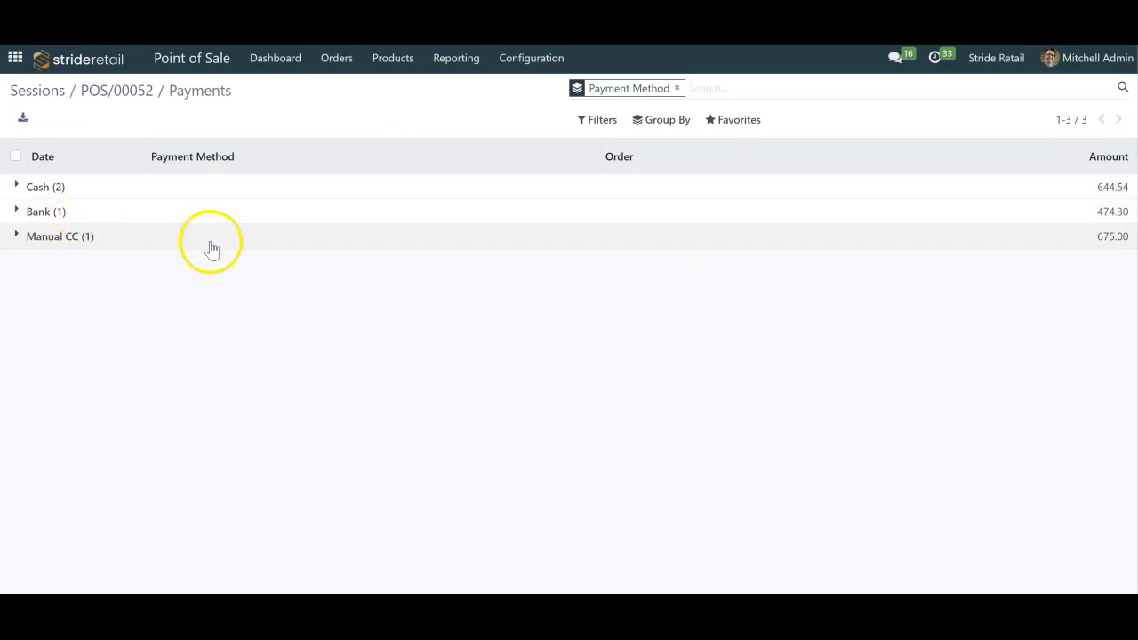
left_click(140, 96)
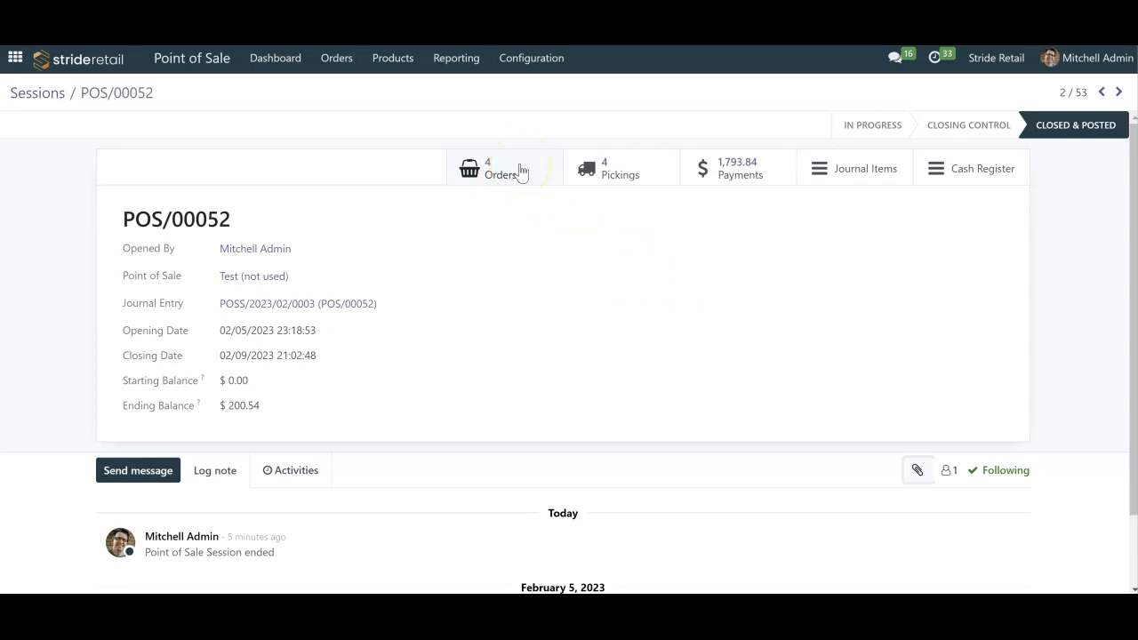
- Open the Orders Analysis report, view it as a line chart and switch it to a pivot table
left_click(454, 68)
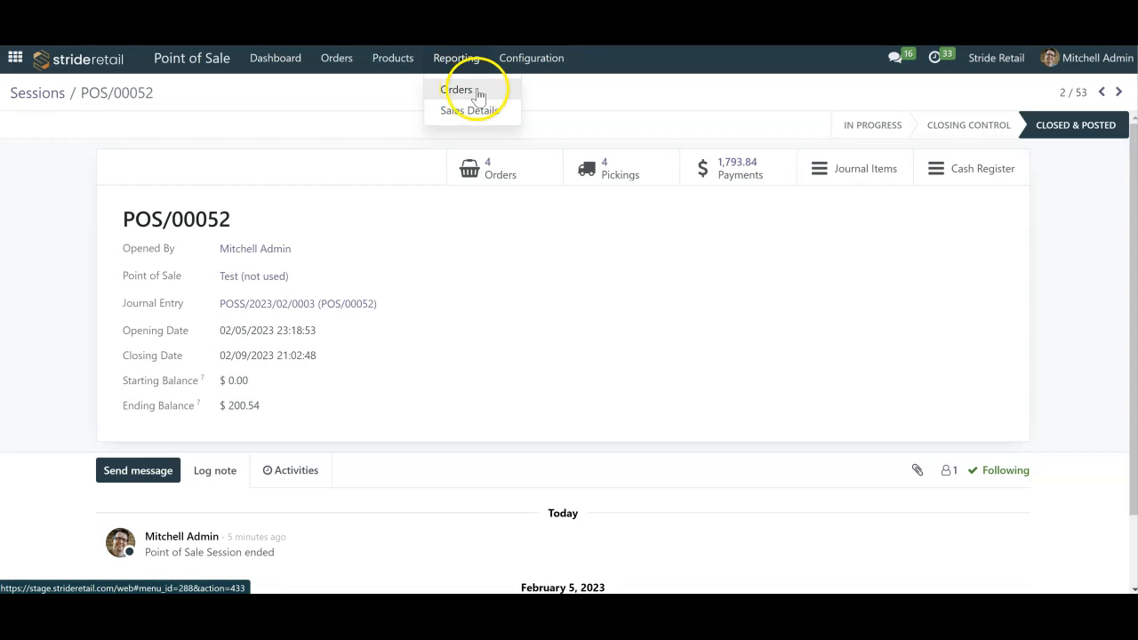
left_click(477, 92)
mouse_move(560, 223)
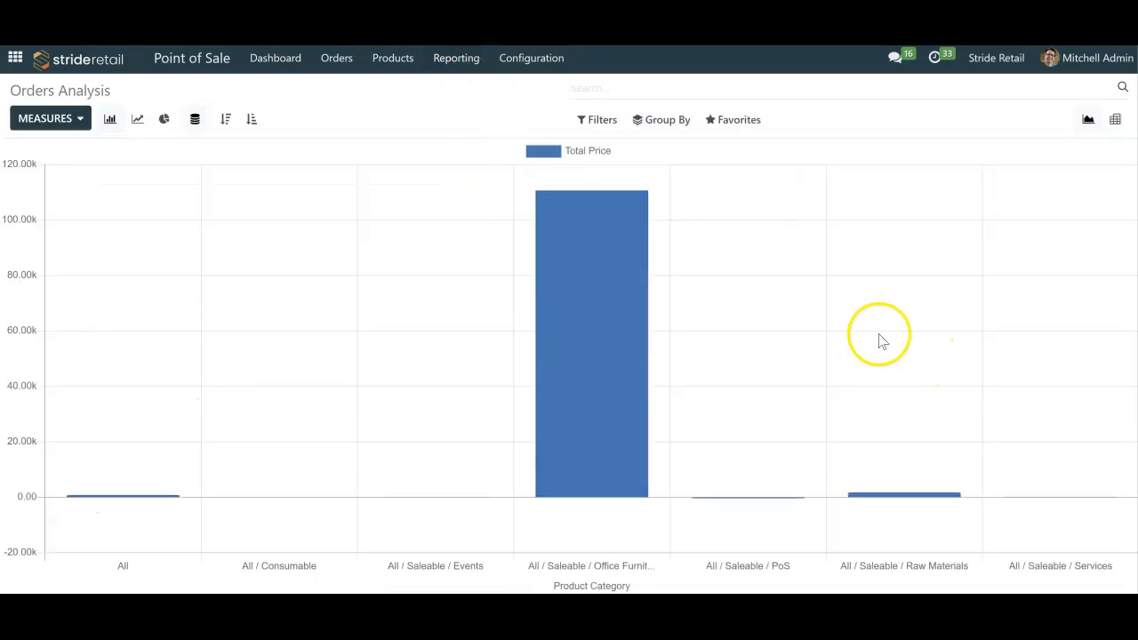
left_click(137, 119)
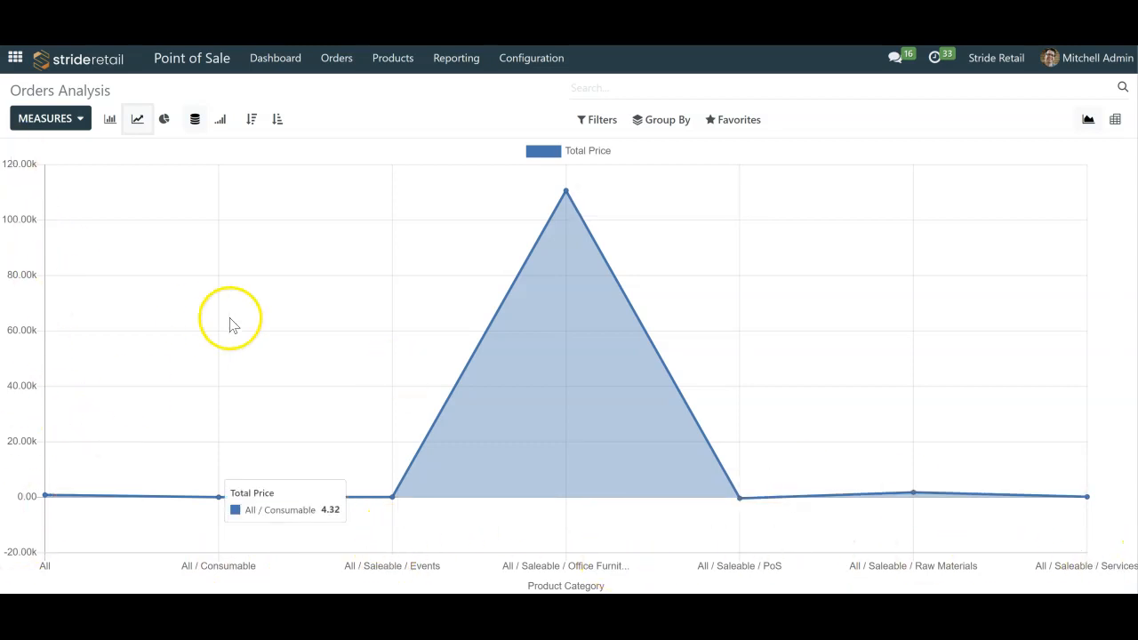
left_click(1116, 120)
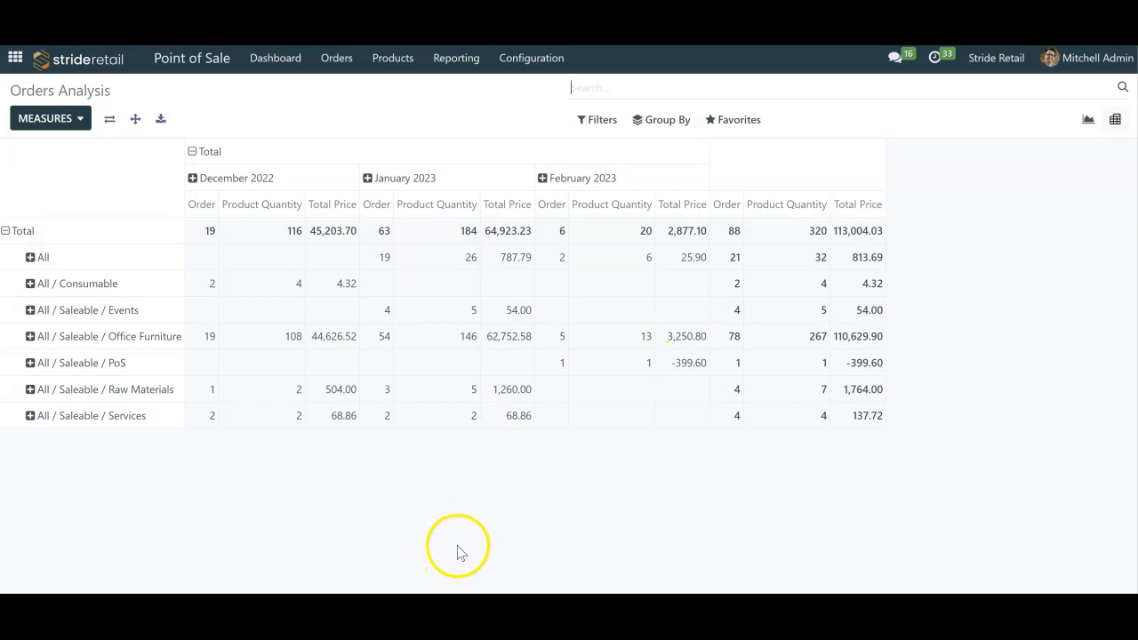
- Add the Margin, Average Price and Total Discount measures to the orders pivot table
left_click(60, 127)
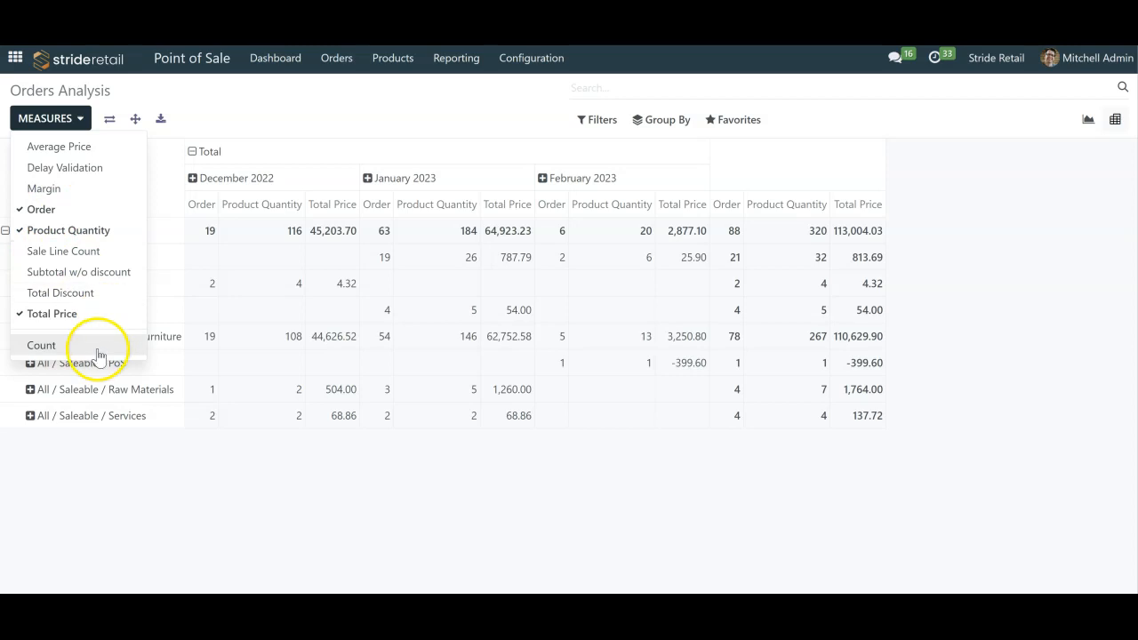
left_click(45, 189)
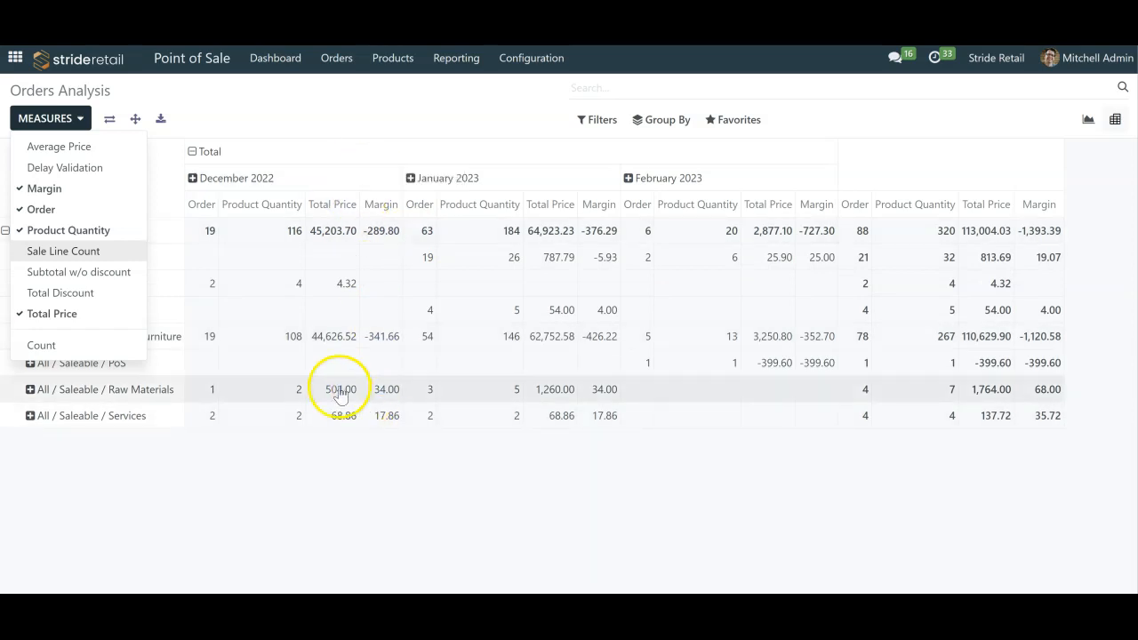
left_click(103, 150)
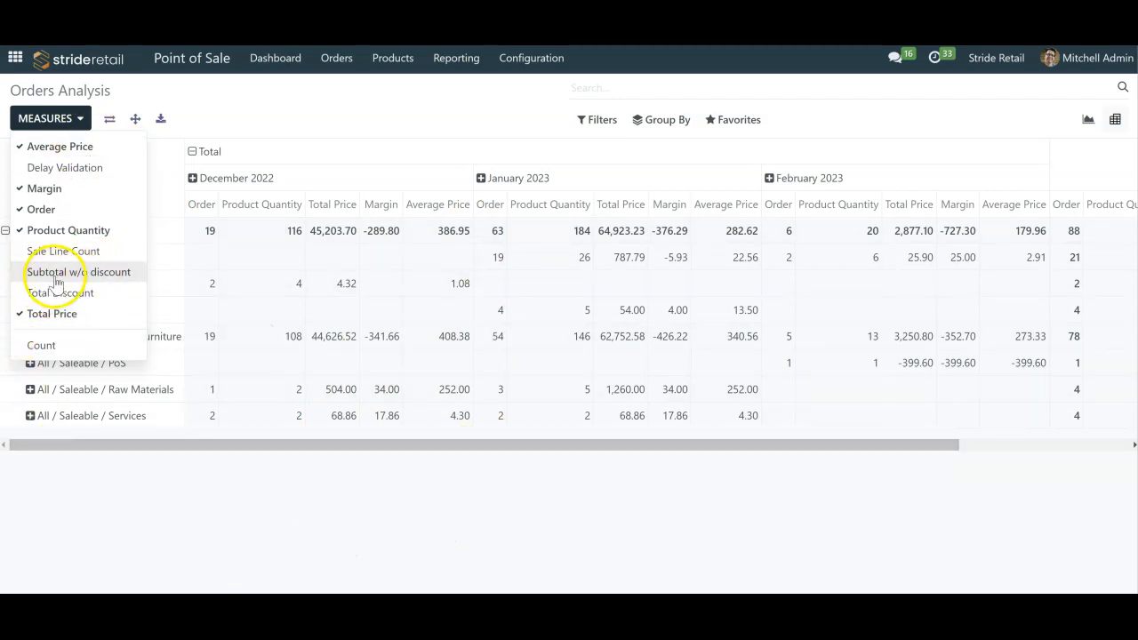
left_click(83, 296)
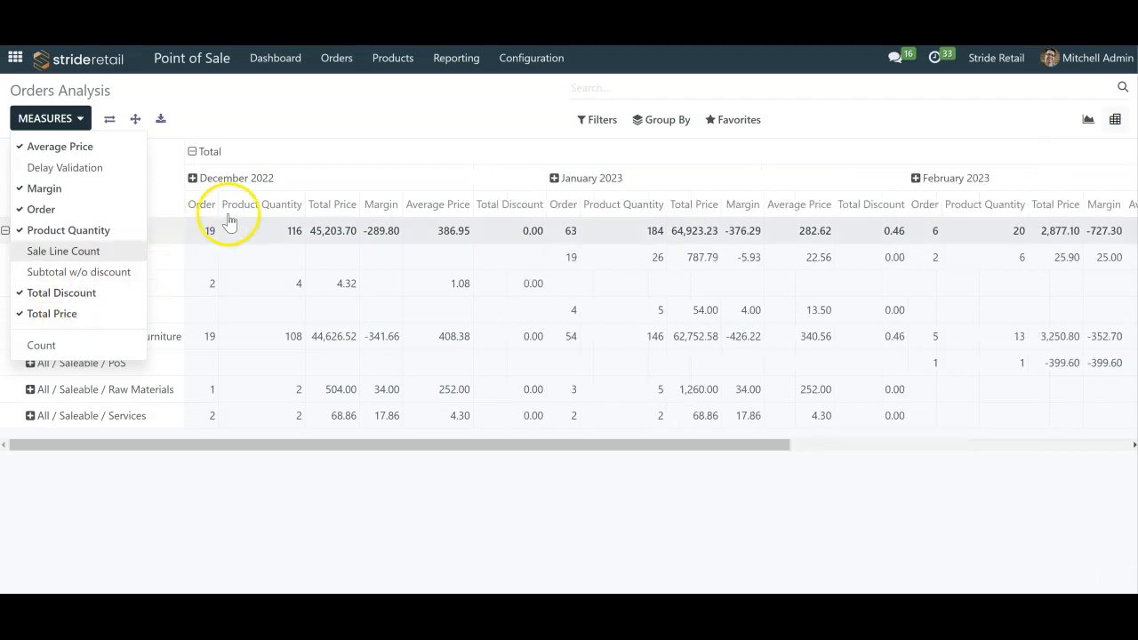
left_click(356, 90)
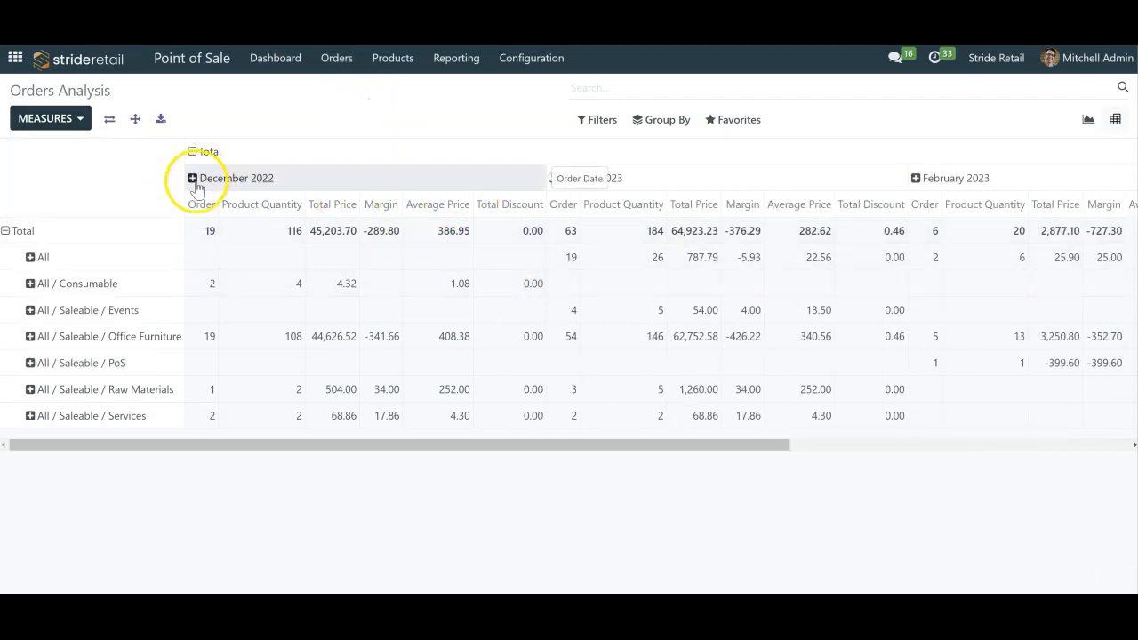
- Group the orders pivot table by order date per day and flip its axes
left_click(654, 121)
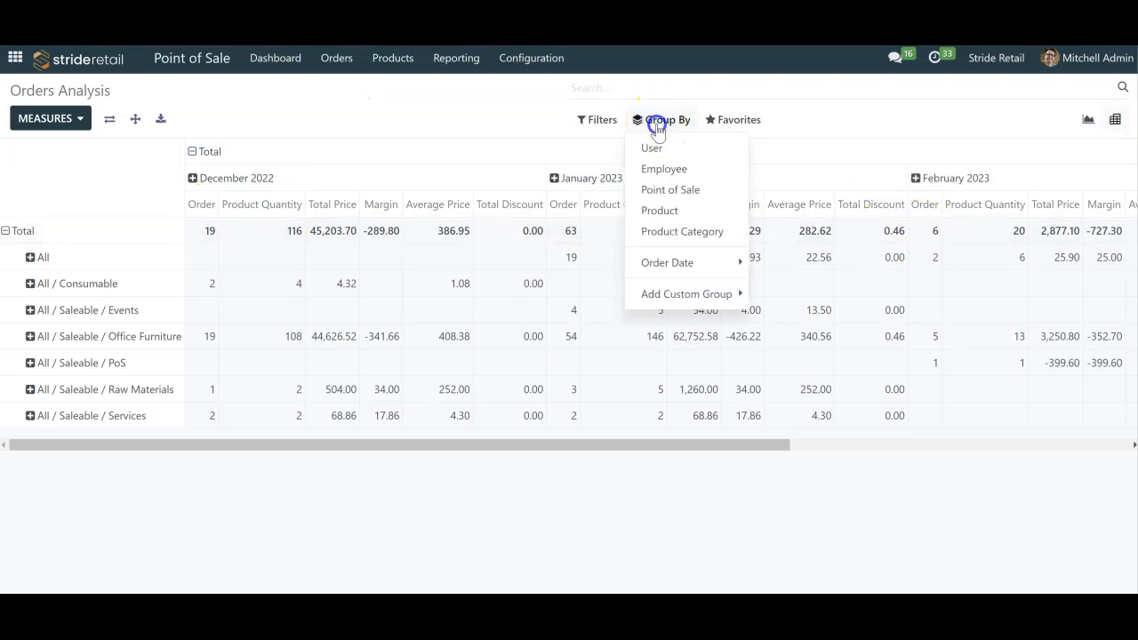
left_click(683, 265)
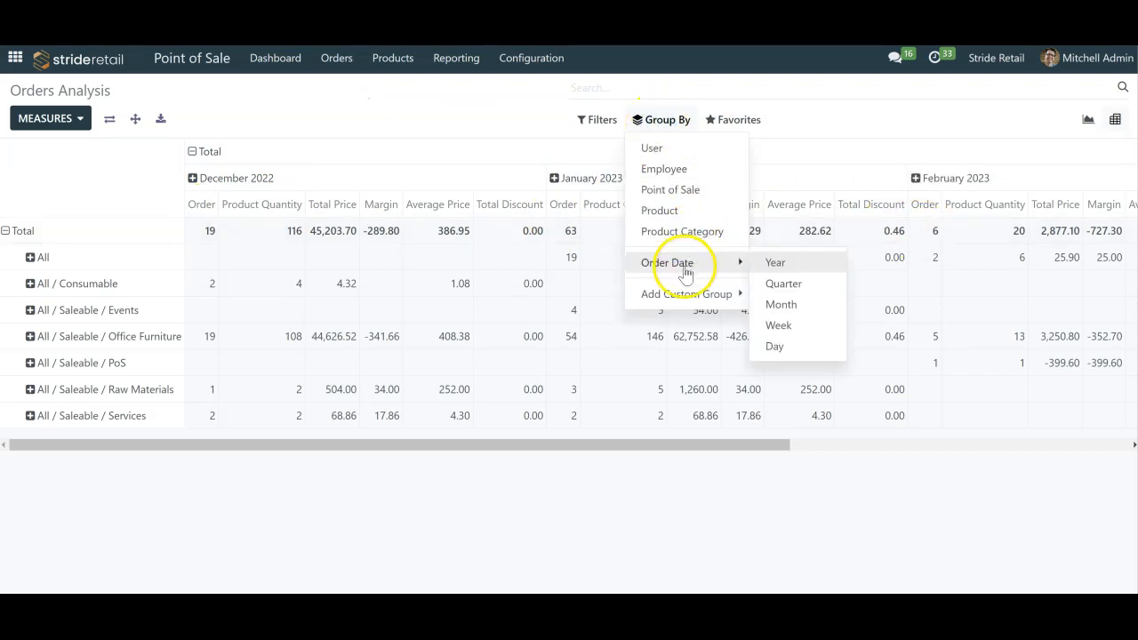
left_click(774, 347)
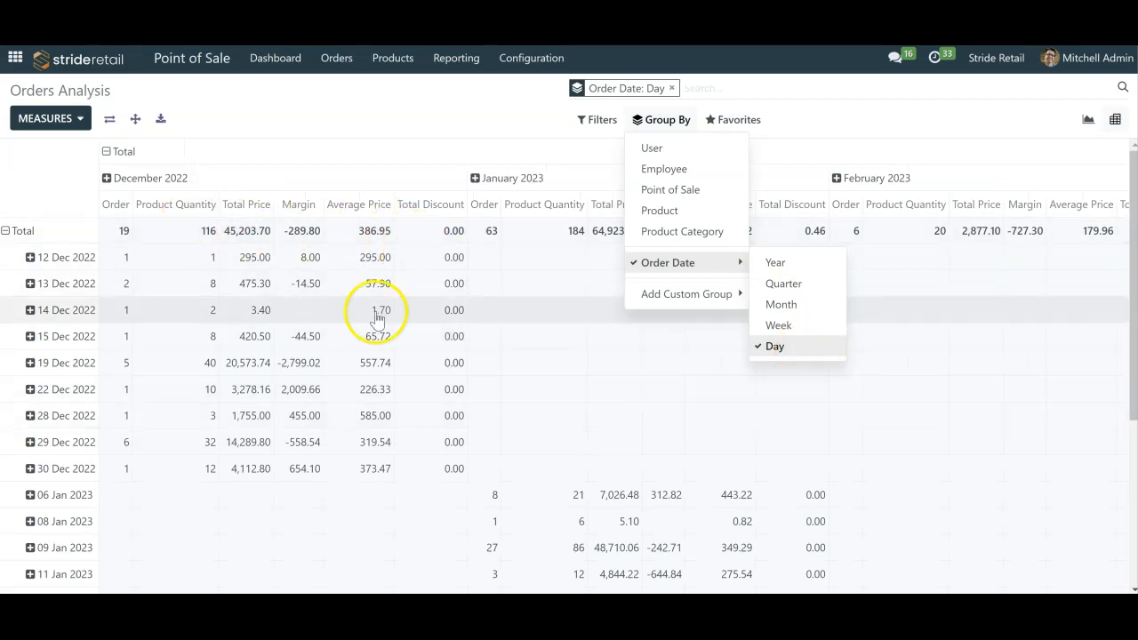
scroll(62, 338, "down", 3)
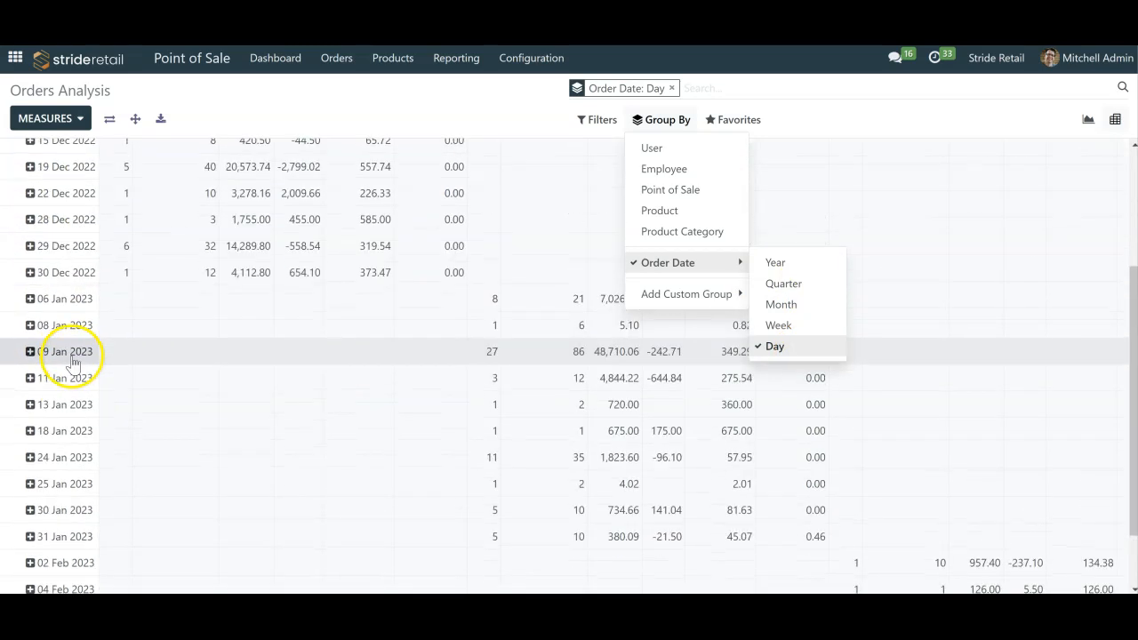
scroll(71, 356, "up", 3)
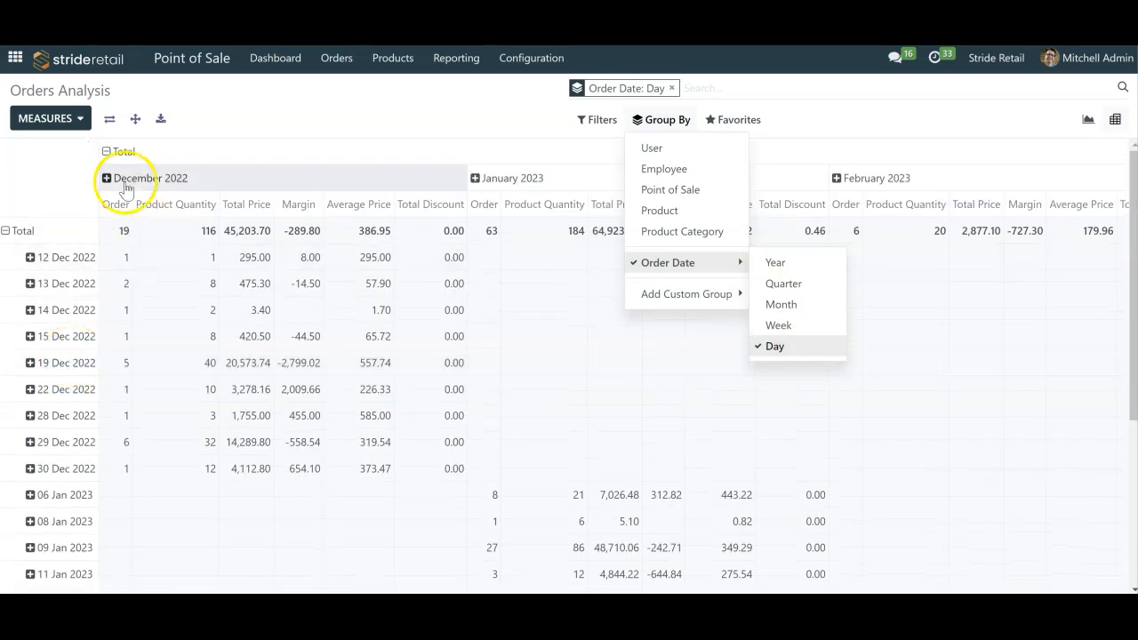
left_click(109, 119)
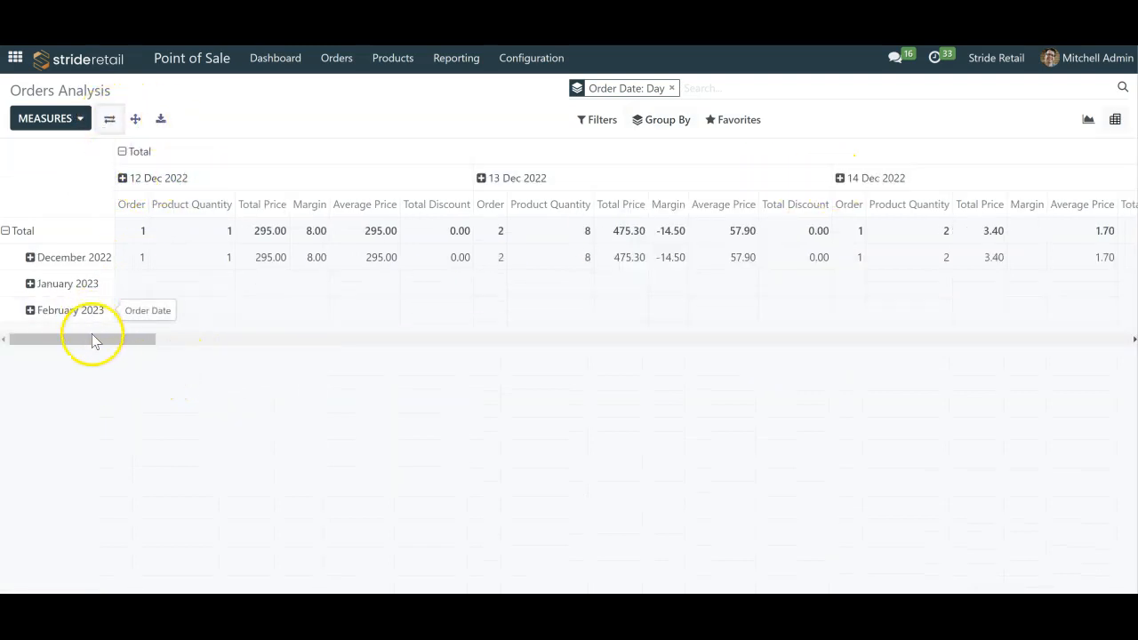
- Collapse the day columns of the orders pivot table and regroup the columns by order date per month
mouse_move(98, 343)
left_mouse_down()
mouse_move(804, 289)
mouse_move(1061, 302)
mouse_move(774, 315)
mouse_move(1066, 343)
mouse_move(294, 320)
mouse_move(80, 337)
left_mouse_up()
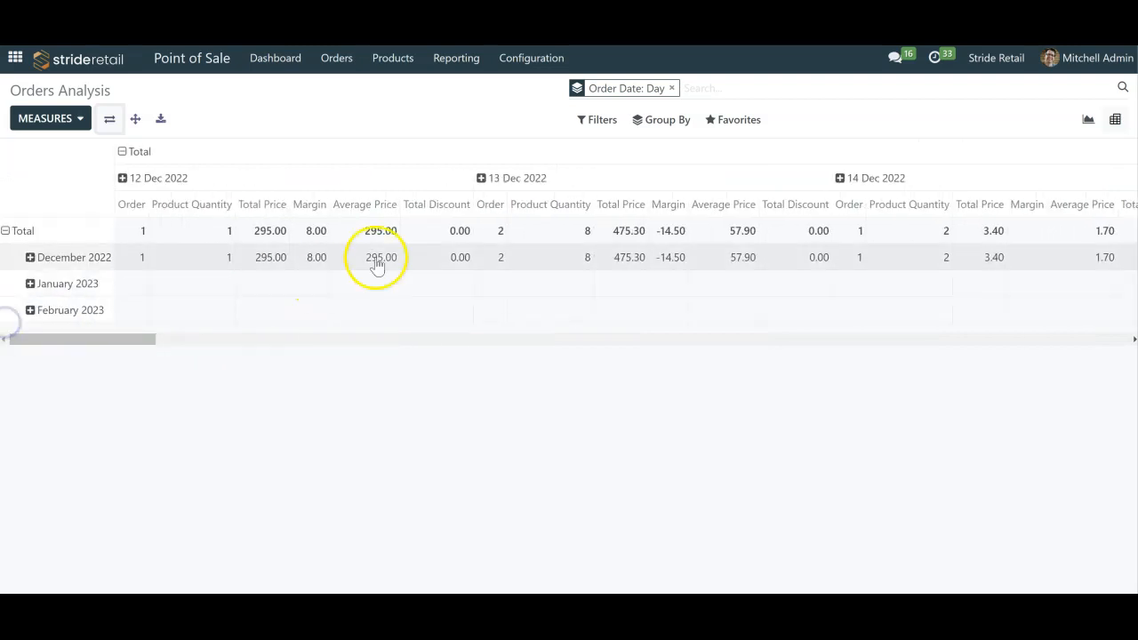
left_click(126, 156)
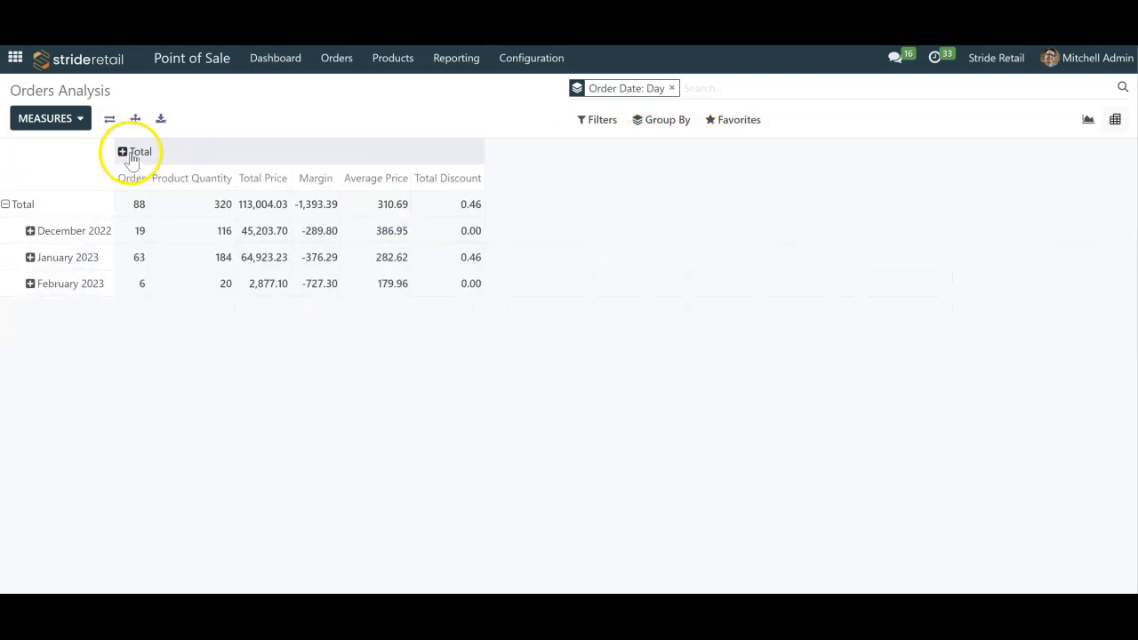
left_click(122, 159)
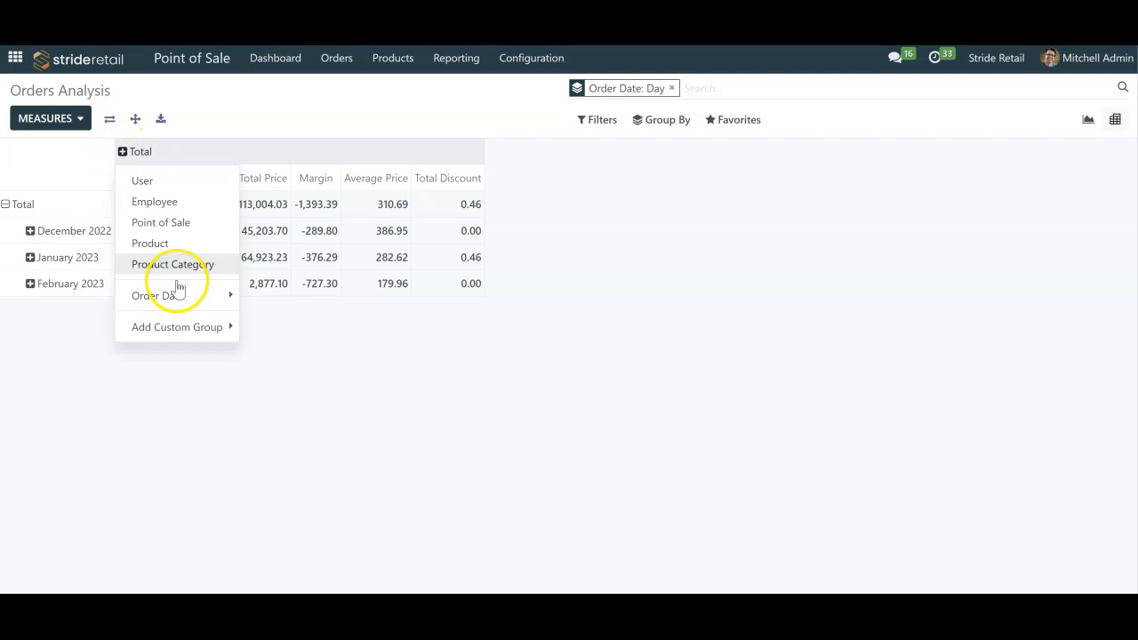
mouse_move(213, 298)
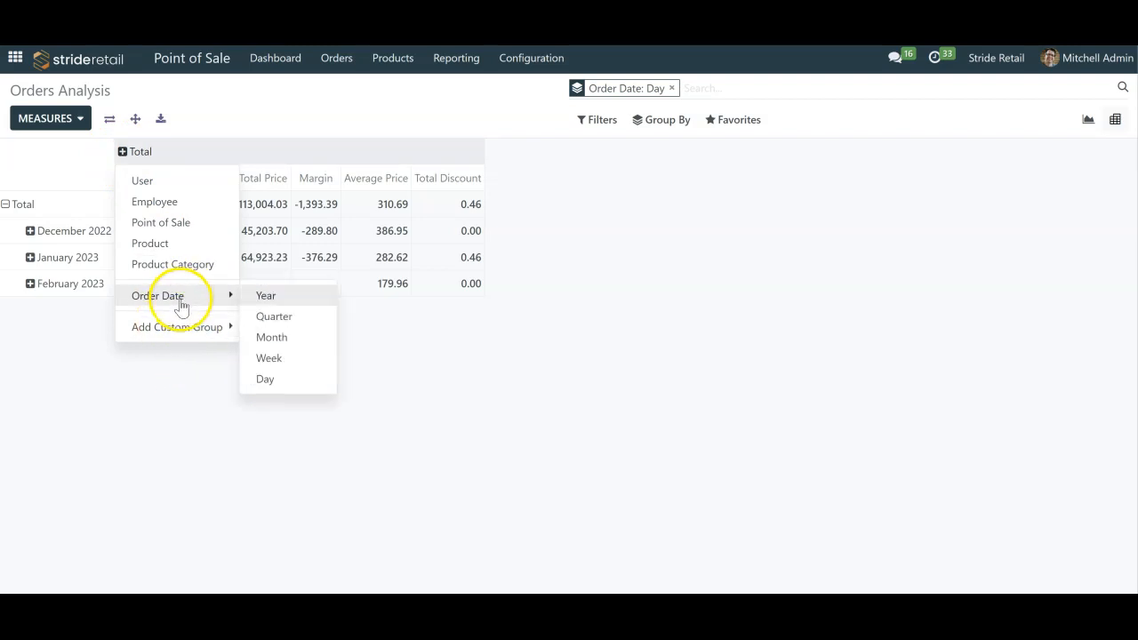
left_click(286, 336)
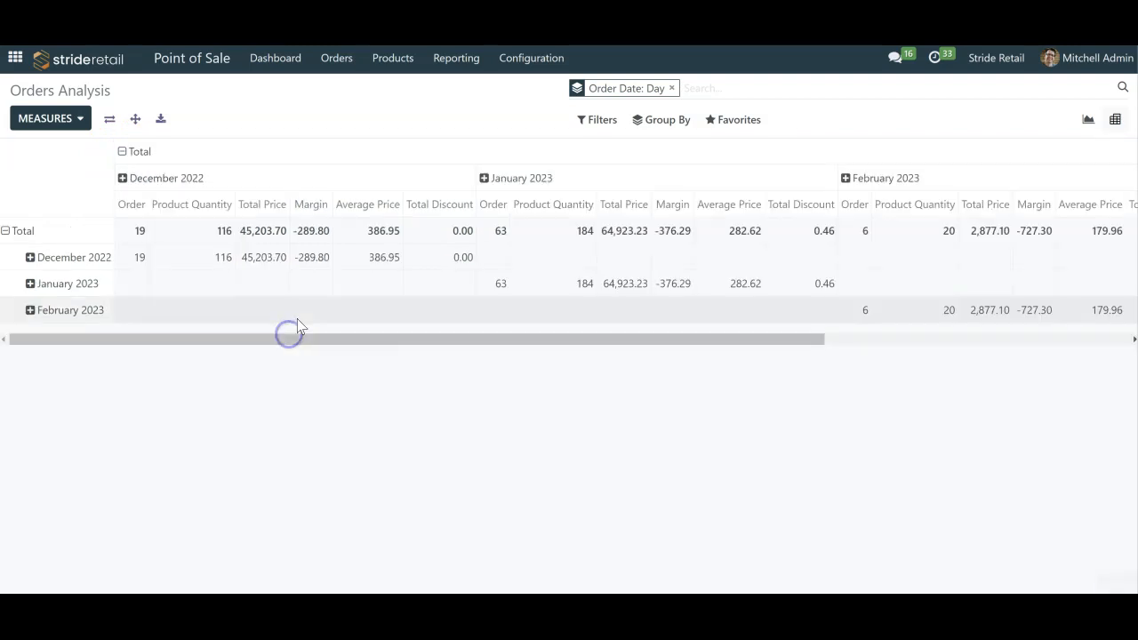
- Break the February 2023 columns of the pivot table down by order date per week
left_click(864, 176)
mouse_move(913, 322)
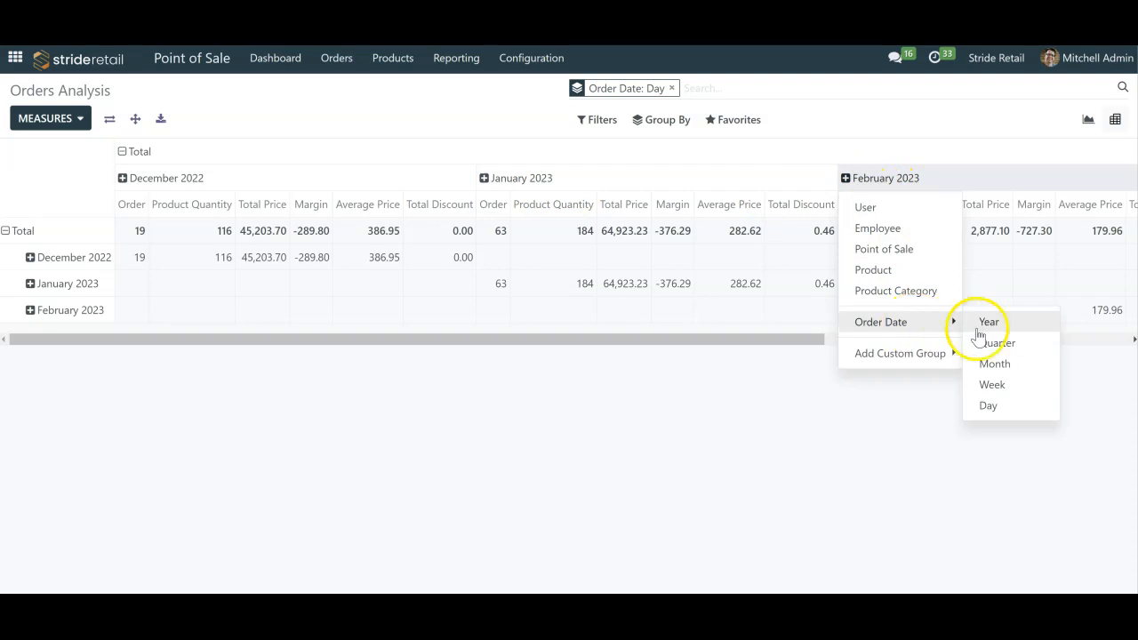
left_click(996, 386)
left_click_drag(632, 381, 916, 394)
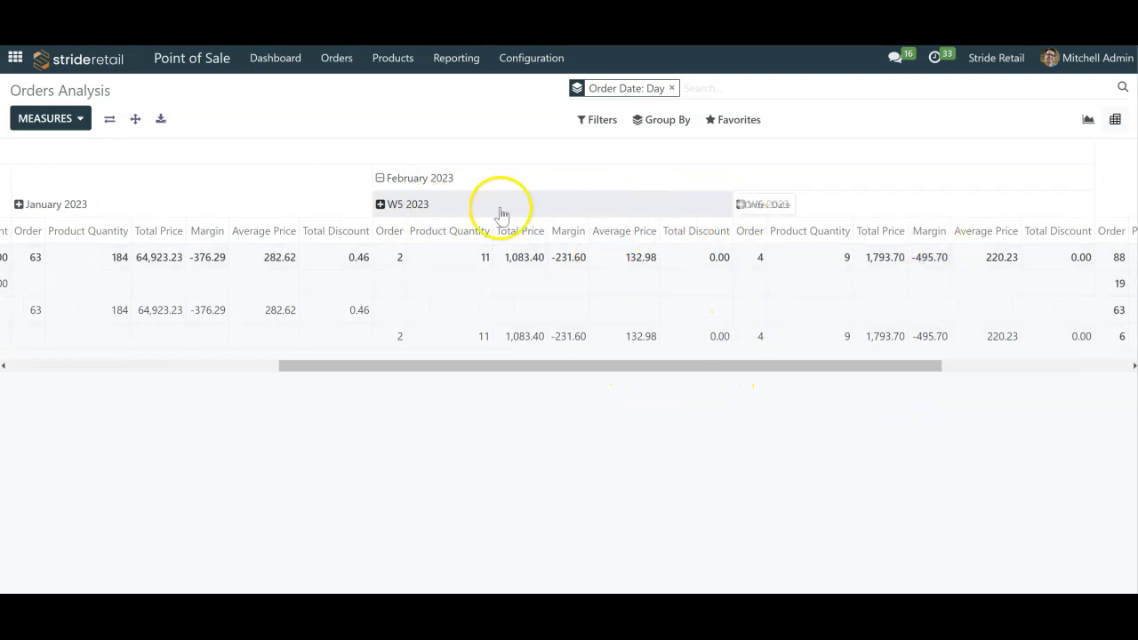
- Break the W5 2023 columns down by order date per day
left_click(387, 205)
mouse_move(427, 353)
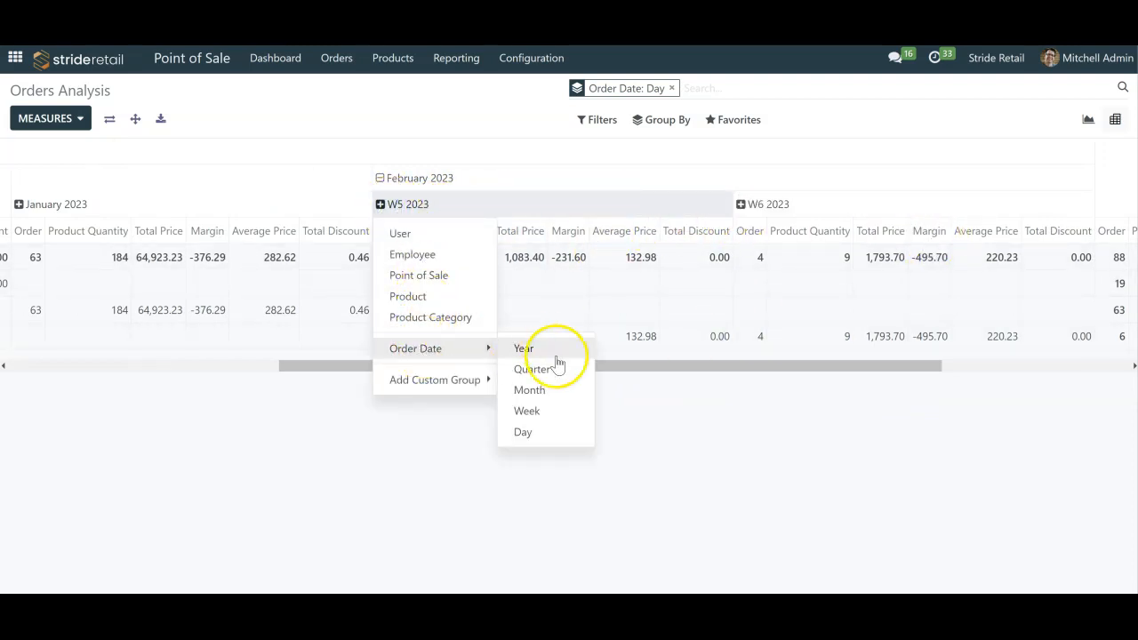
left_click(536, 430)
left_click_drag(537, 402, 578, 394)
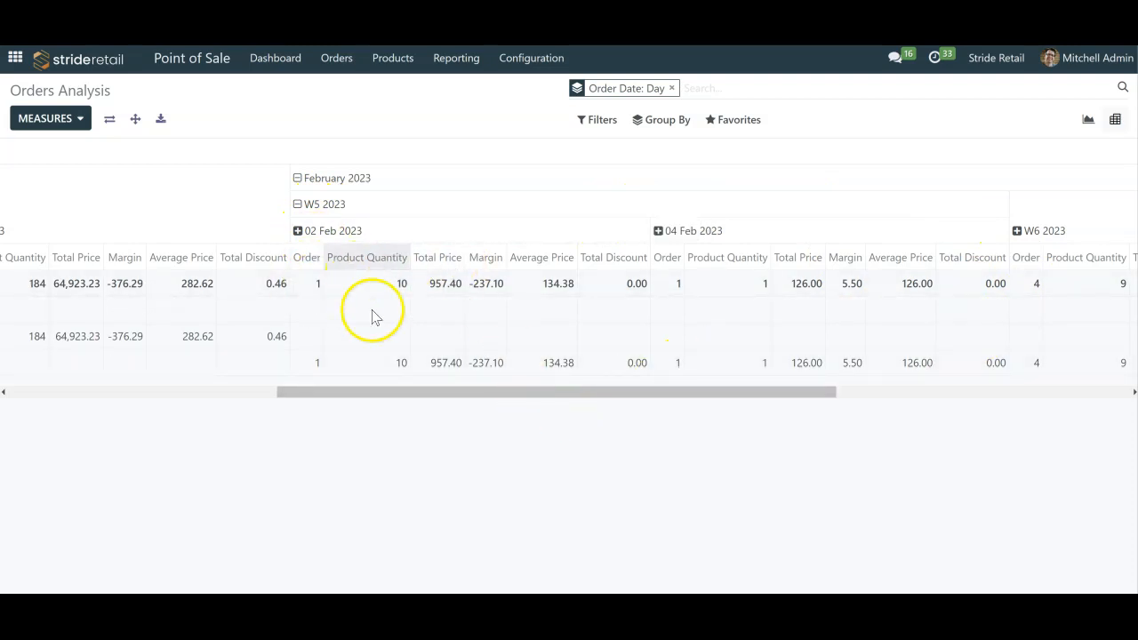
left_click_drag(667, 401, 264, 432)
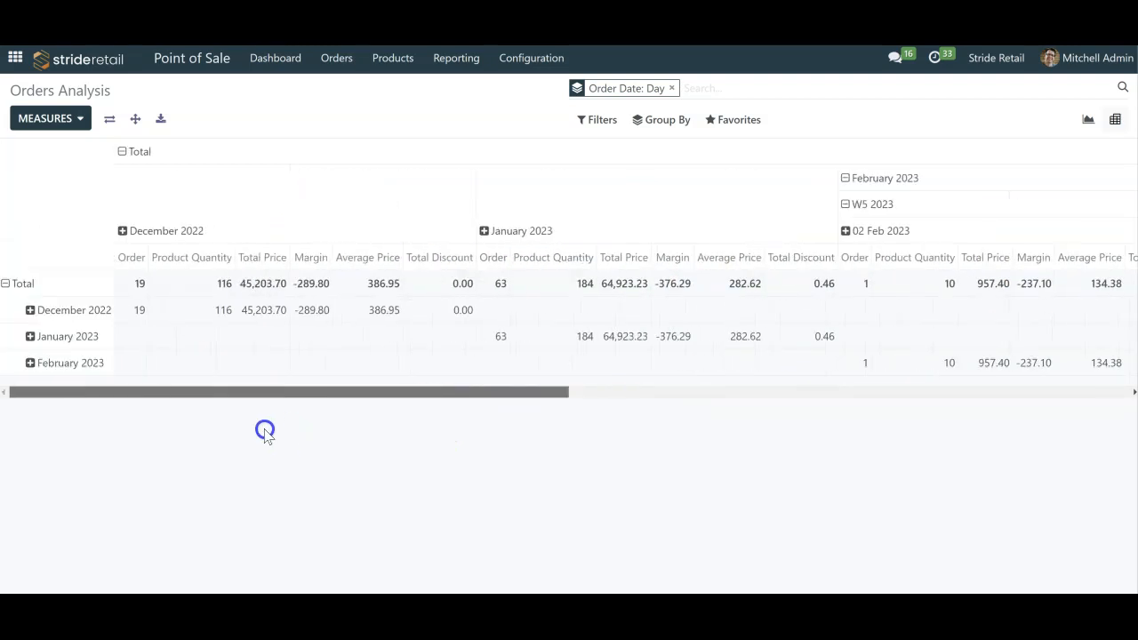
- Collapse the month rows of the pivot table and regroup the rows by product category
left_click(24, 285)
left_click(24, 283)
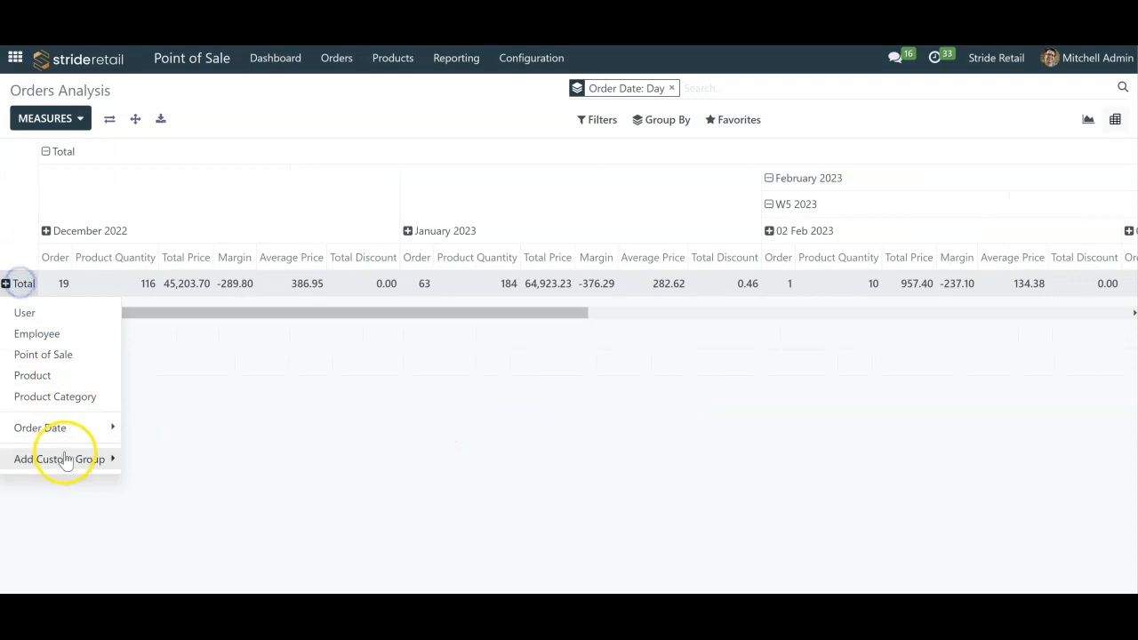
left_click(36, 397)
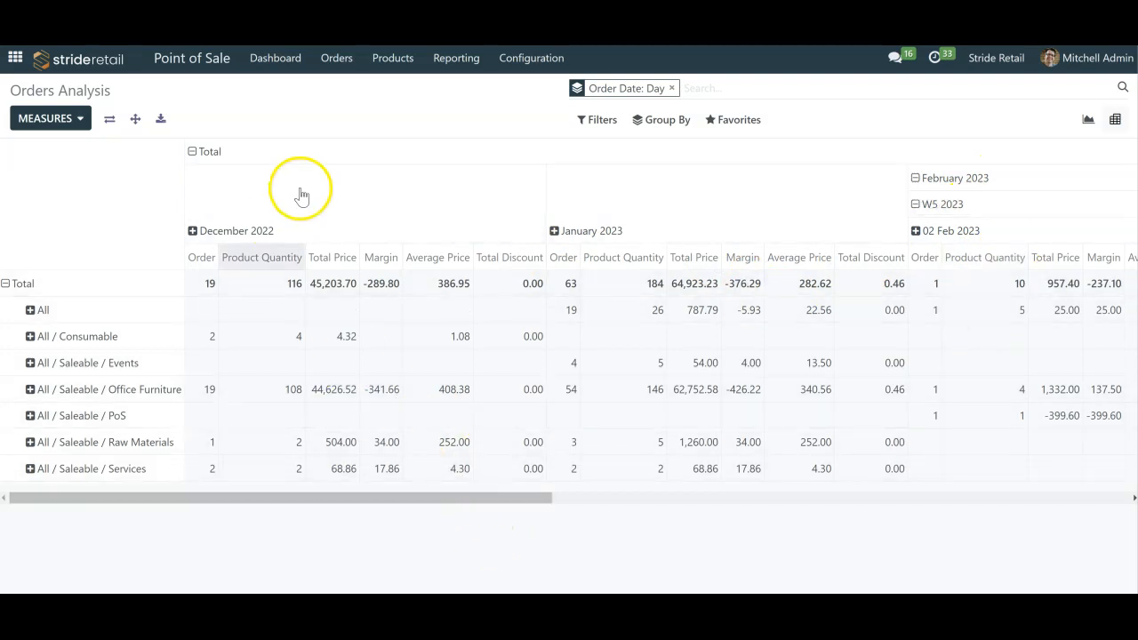
- Remove the Margin, Order, Product Quantity and Average Price measures from the pivot table
left_click(52, 121)
left_click(66, 189)
left_click(67, 209)
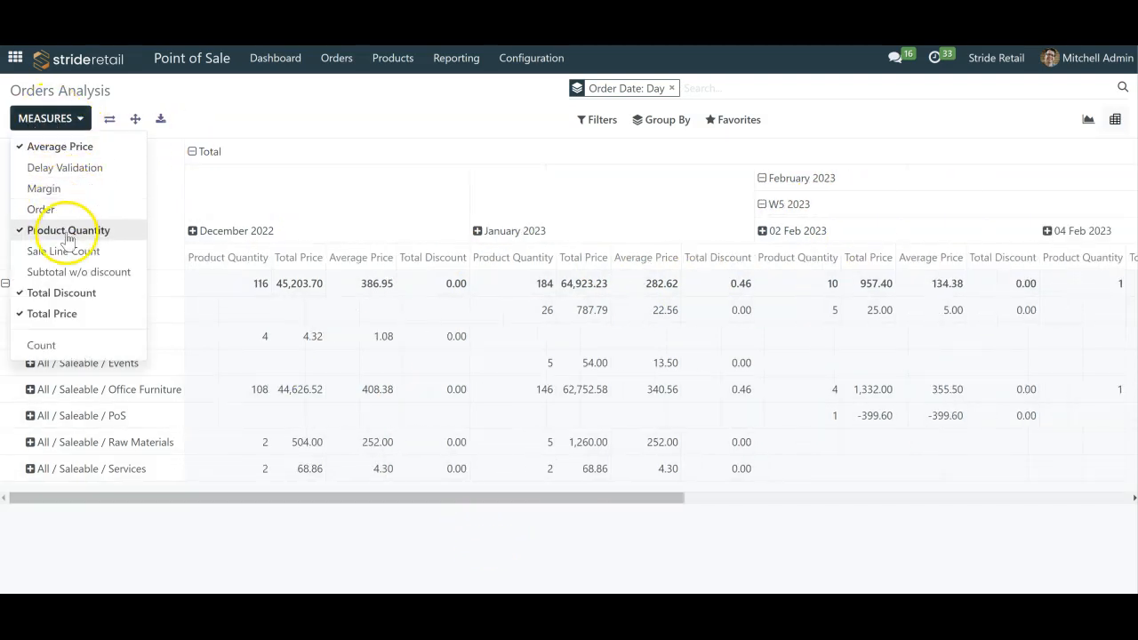
left_click(67, 230)
left_click(53, 147)
left_click(435, 87)
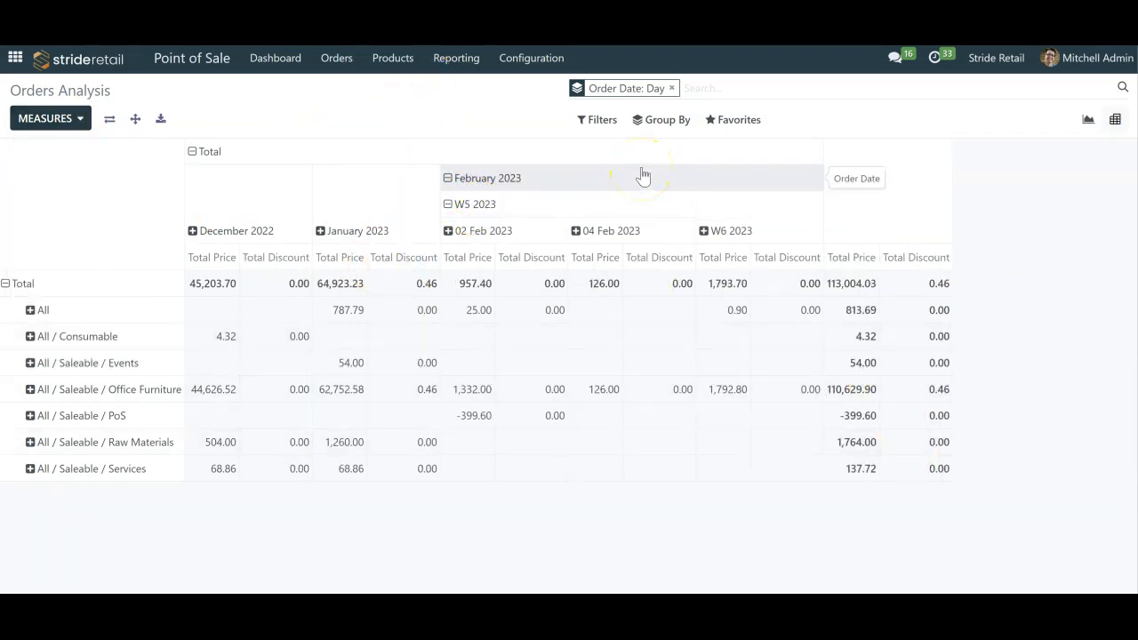
- View the saved favorites and the option to save the current search, and download the pivot table
left_click(757, 119)
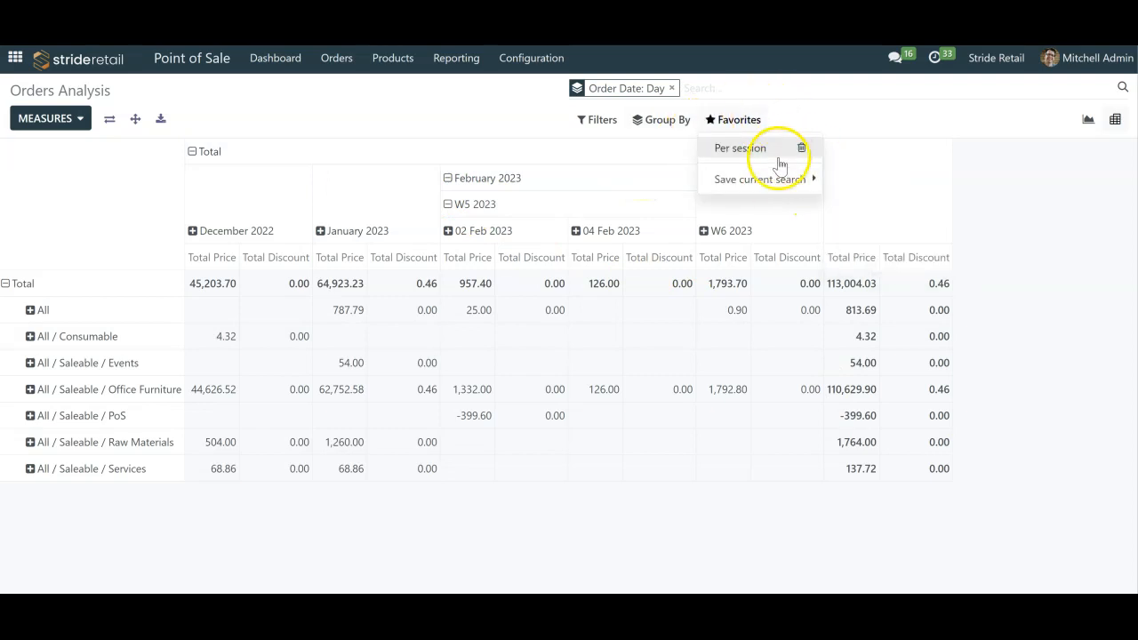
mouse_move(773, 178)
left_click(1039, 194)
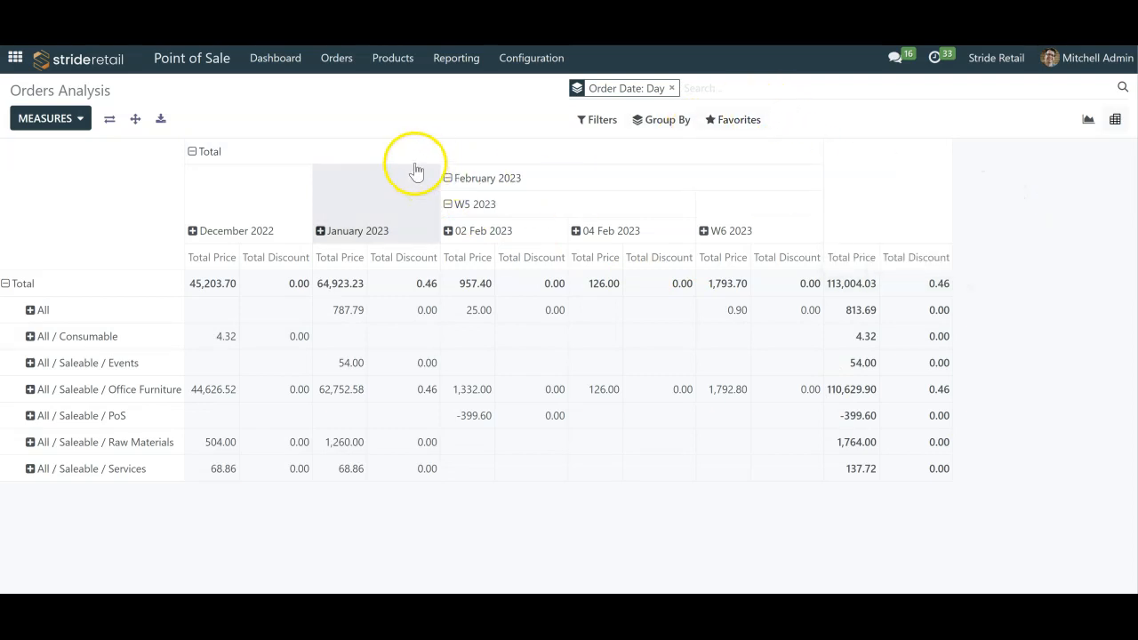
left_click(161, 121)
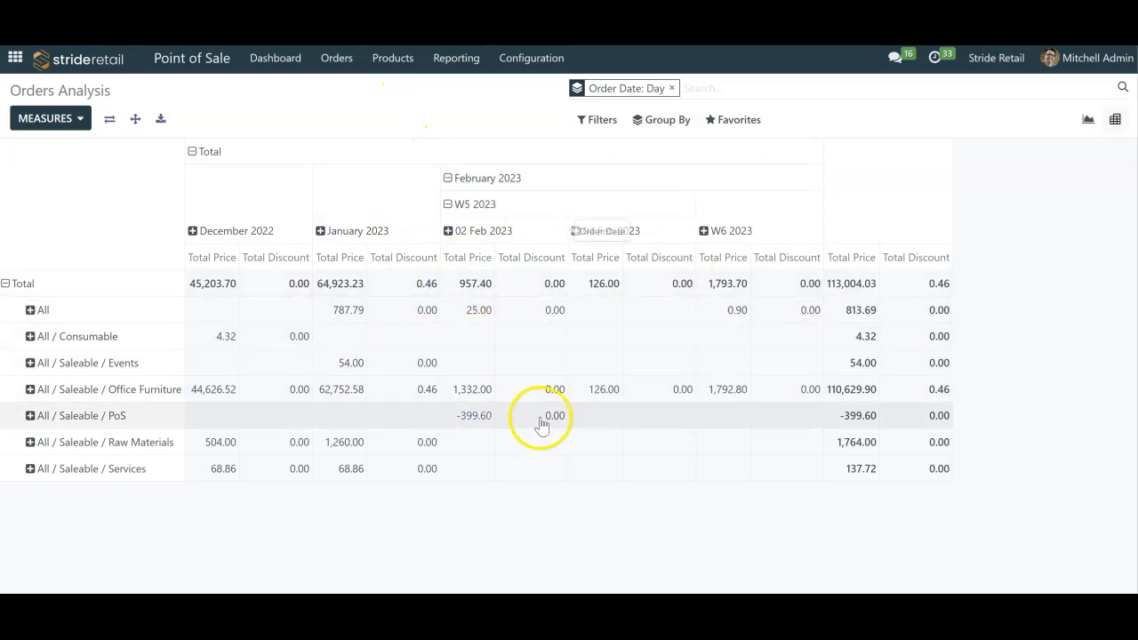
- Look through the fields available for a custom filter on the orders analysis, leaving without adding one
left_click(611, 123)
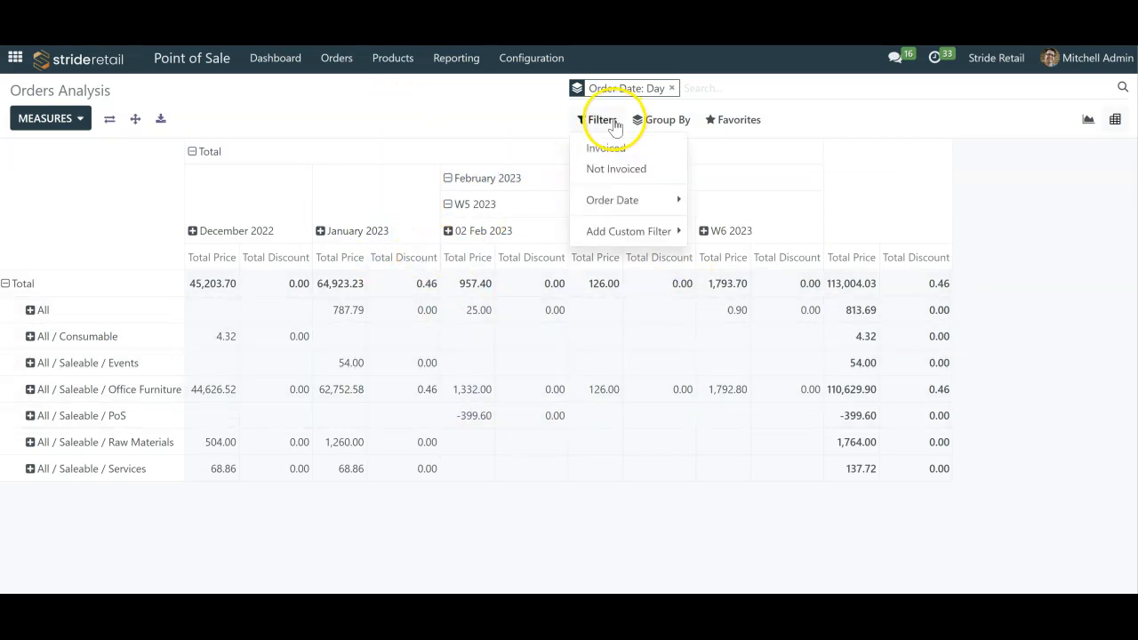
mouse_move(644, 235)
left_click(756, 233)
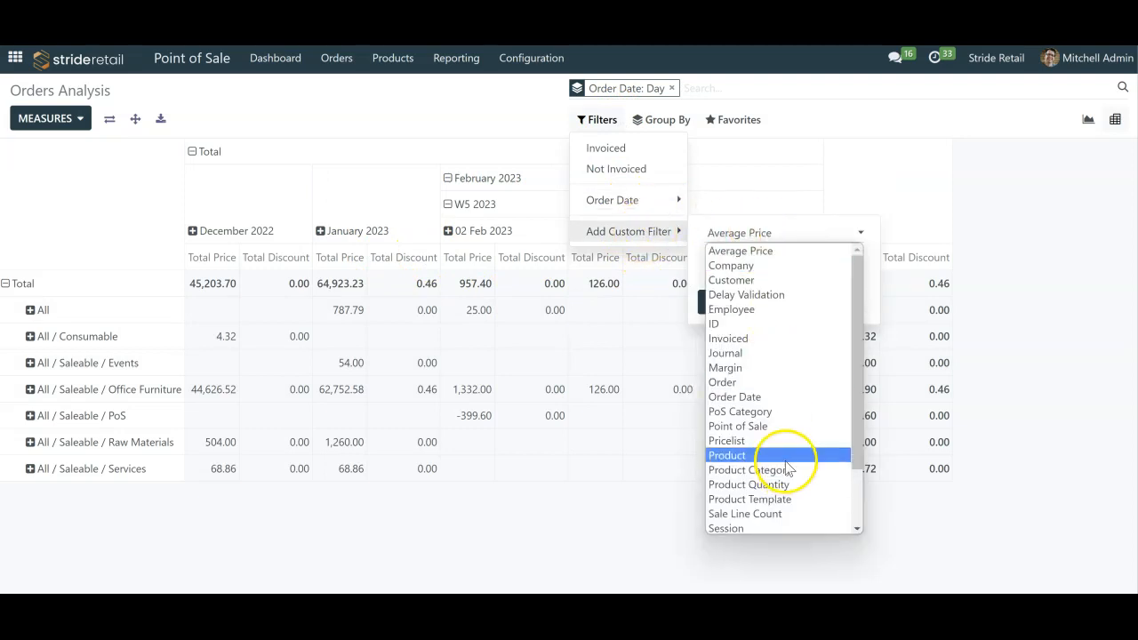
scroll(786, 471, "down", 2)
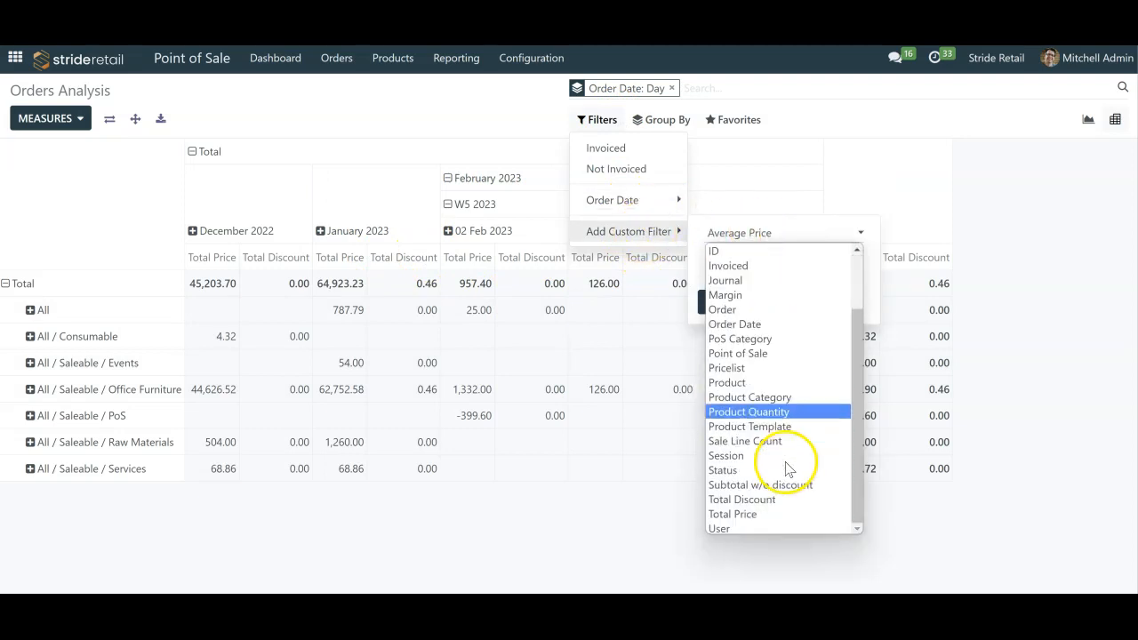
left_click(794, 354)
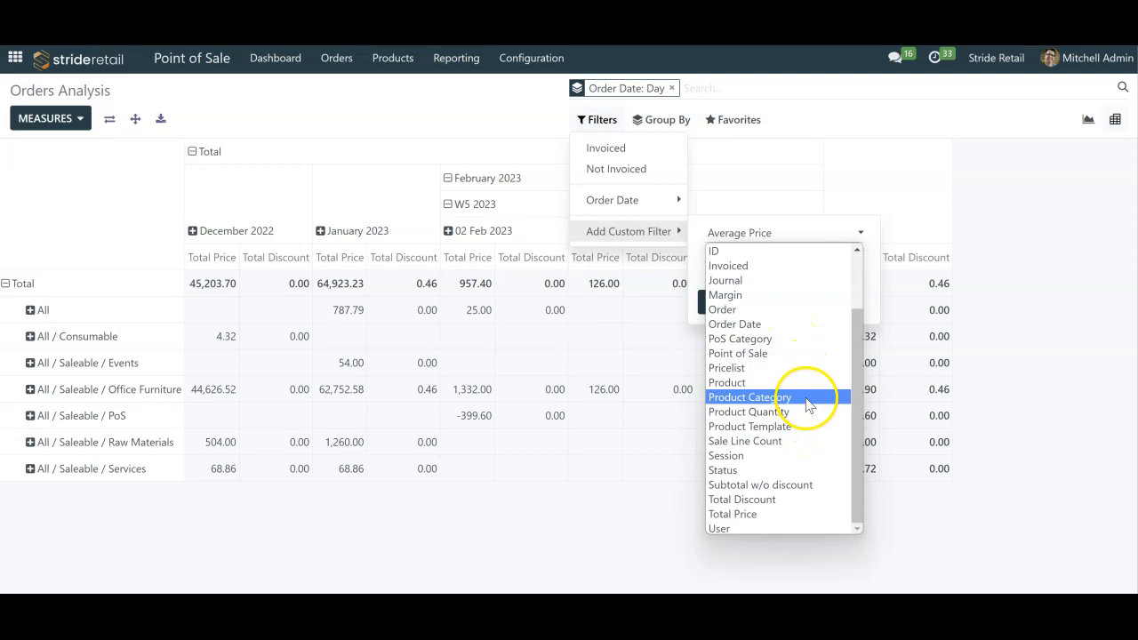
left_click(993, 313)
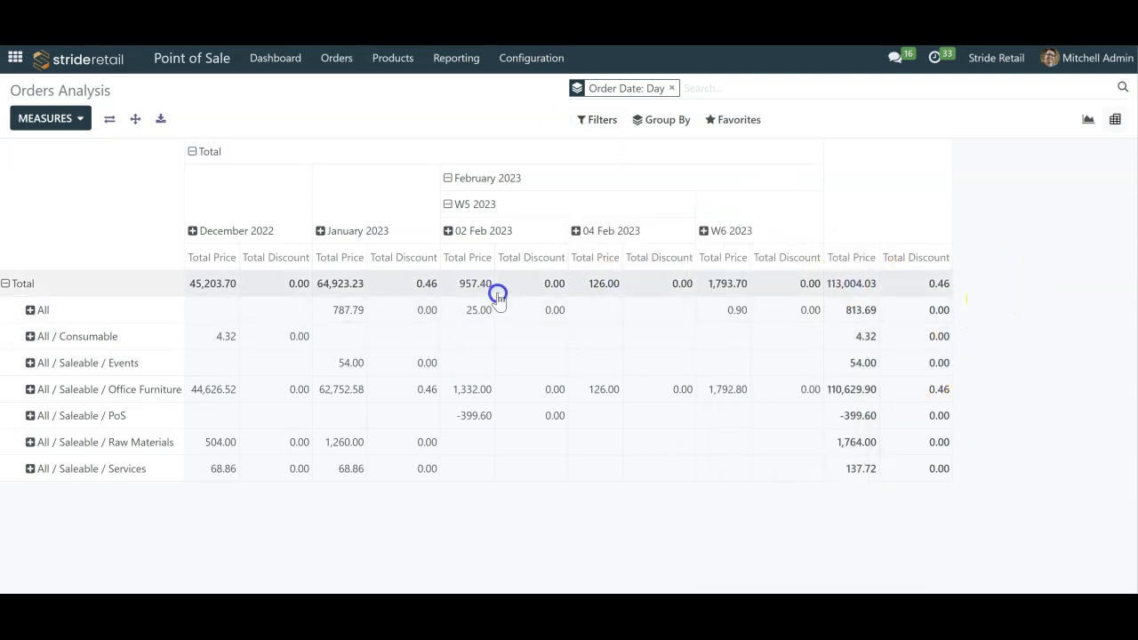
- Print the Sales Details report for 02/09/2023 covering the points of sale Shop, Shop 2 and Test
left_click(455, 63)
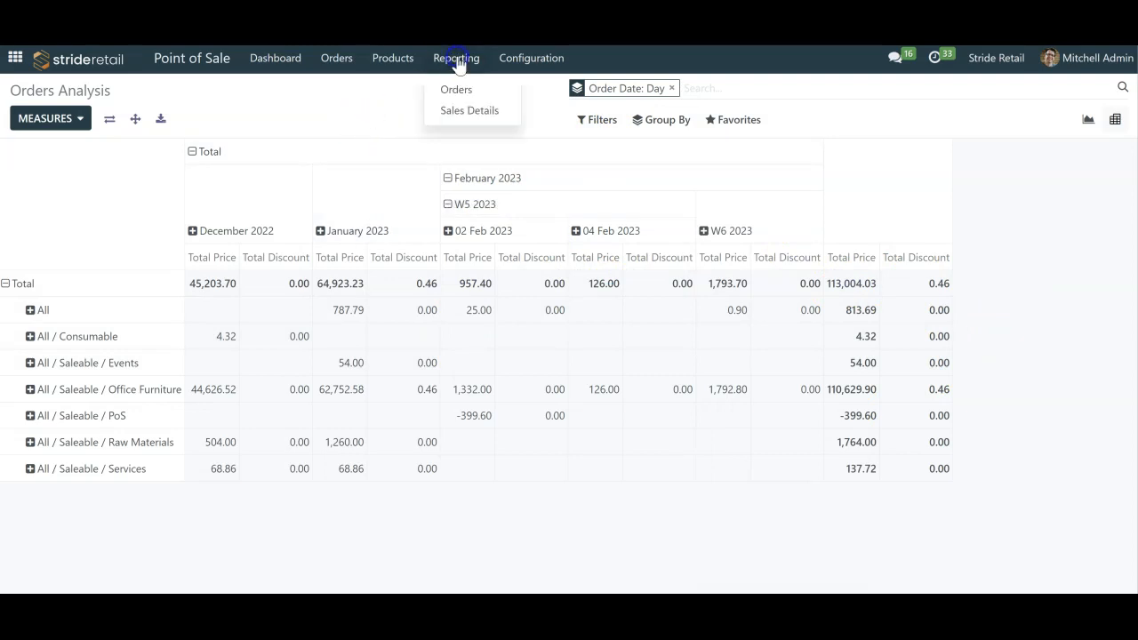
left_click(471, 112)
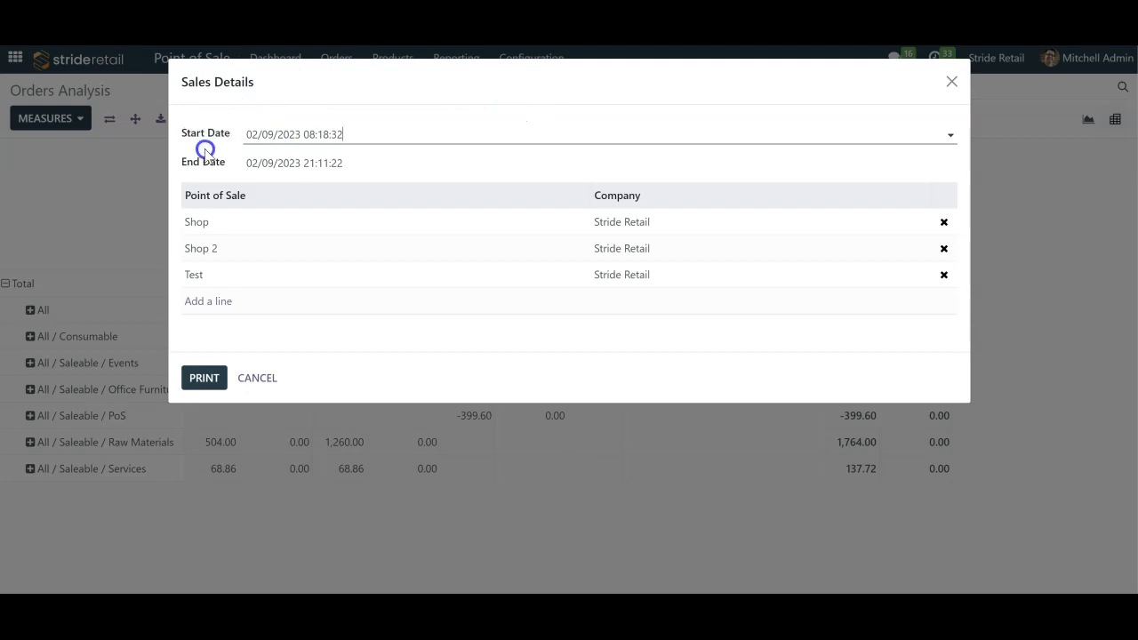
left_click(353, 177)
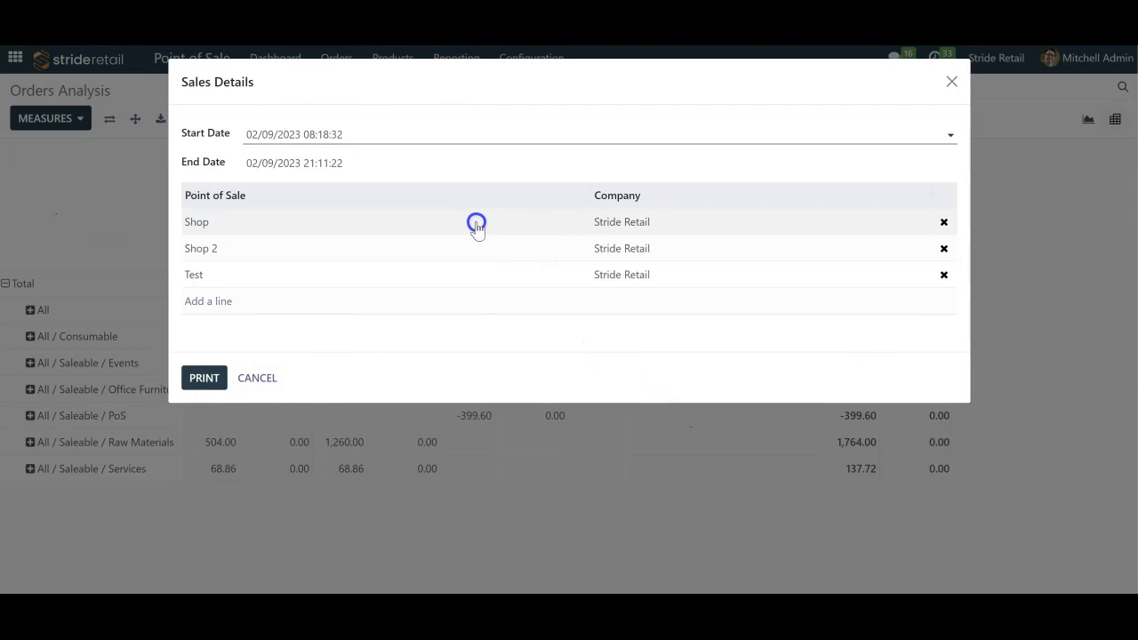
left_click(398, 134)
left_click(464, 80)
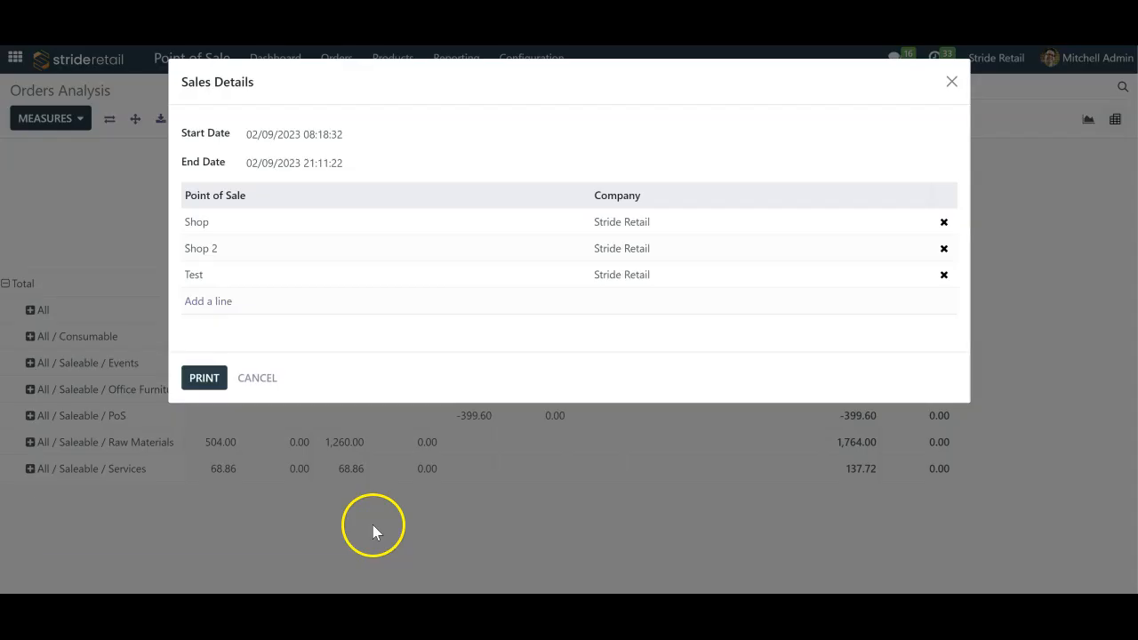
- Open the downloaded Sales Details PDF and review its products, payments and taxes sections
left_click(61, 579)
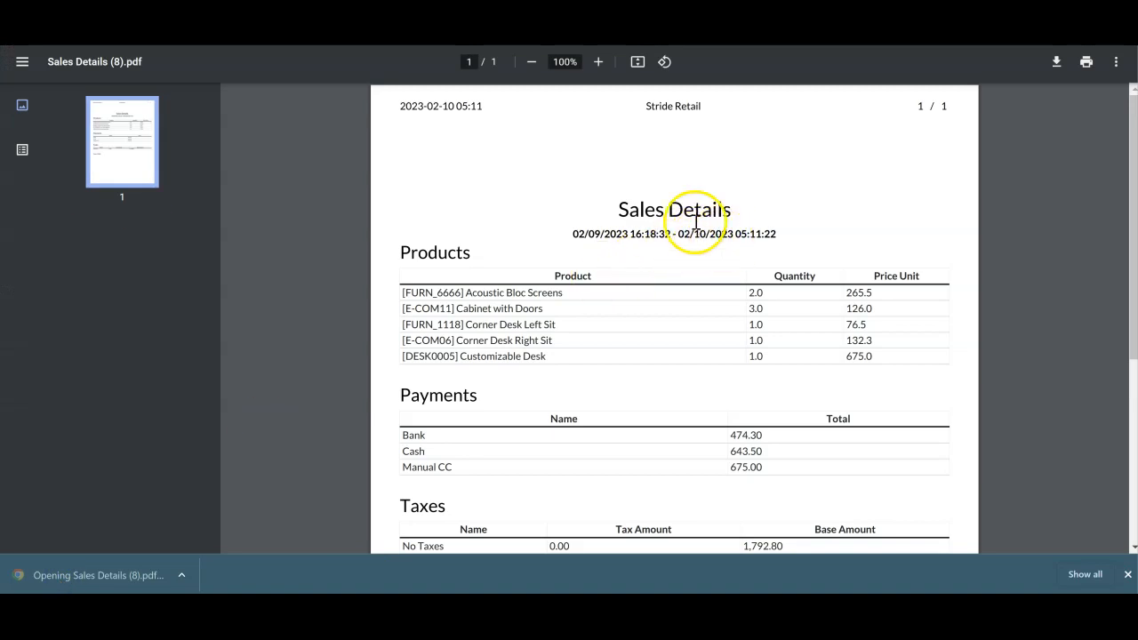
scroll(520, 341, "down", 3)
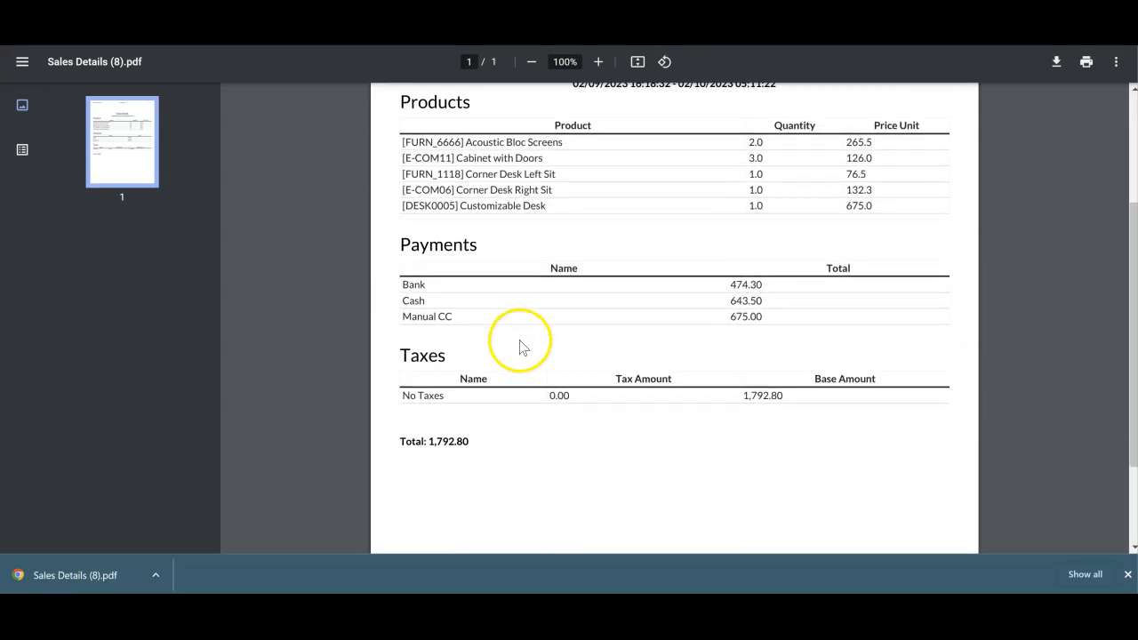
scroll(521, 345, "up", 3)
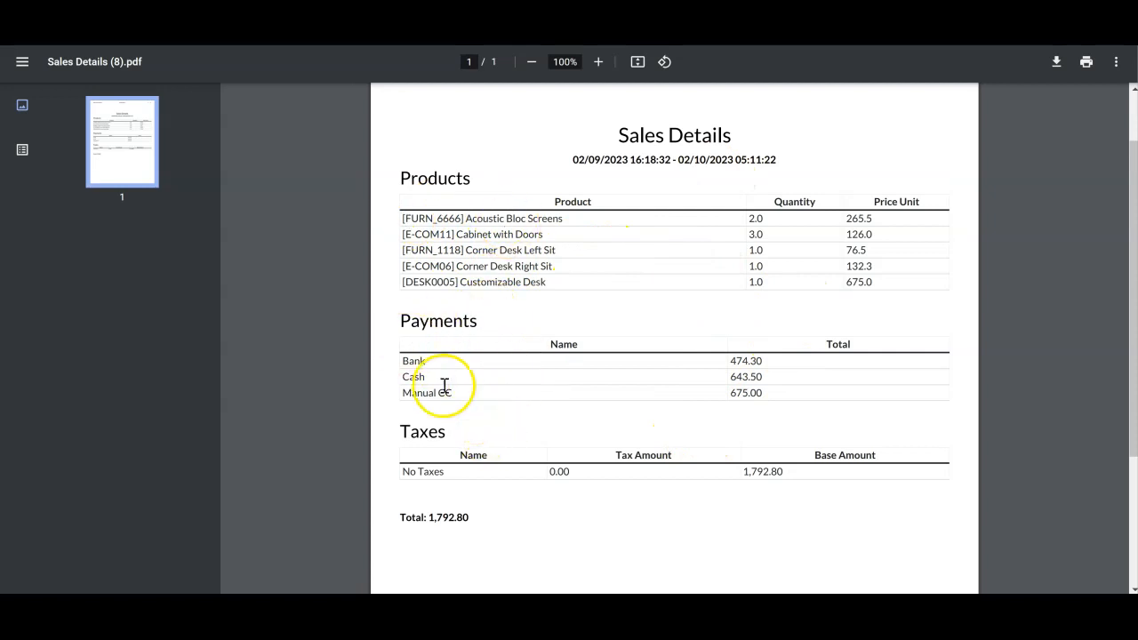
scroll(561, 439, "down", 3)
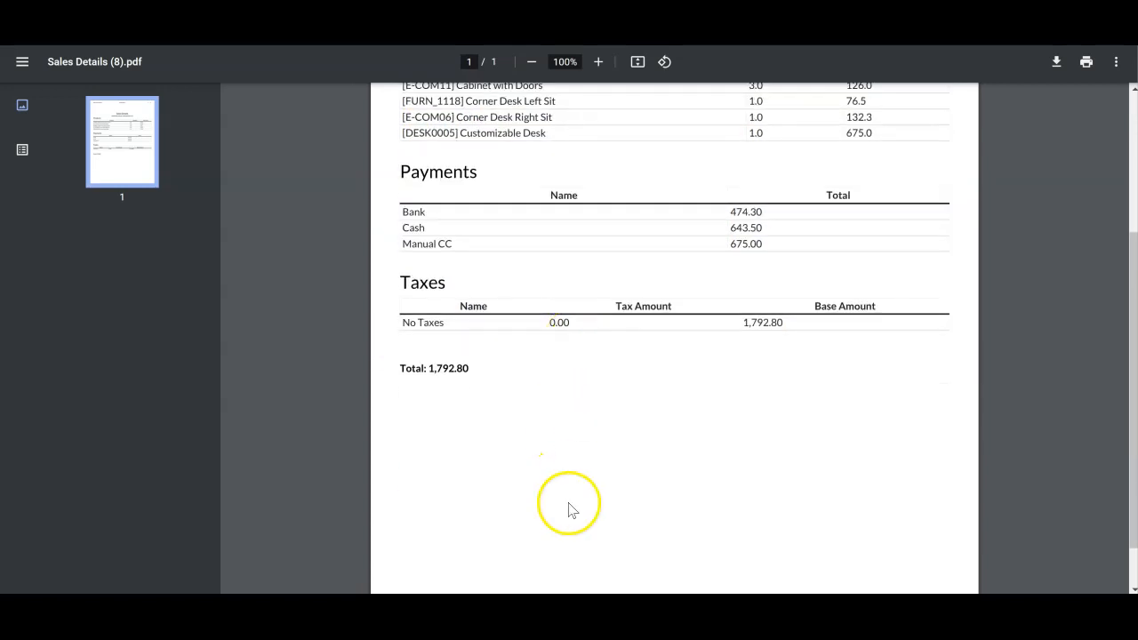
scroll(572, 506, "up", 5)
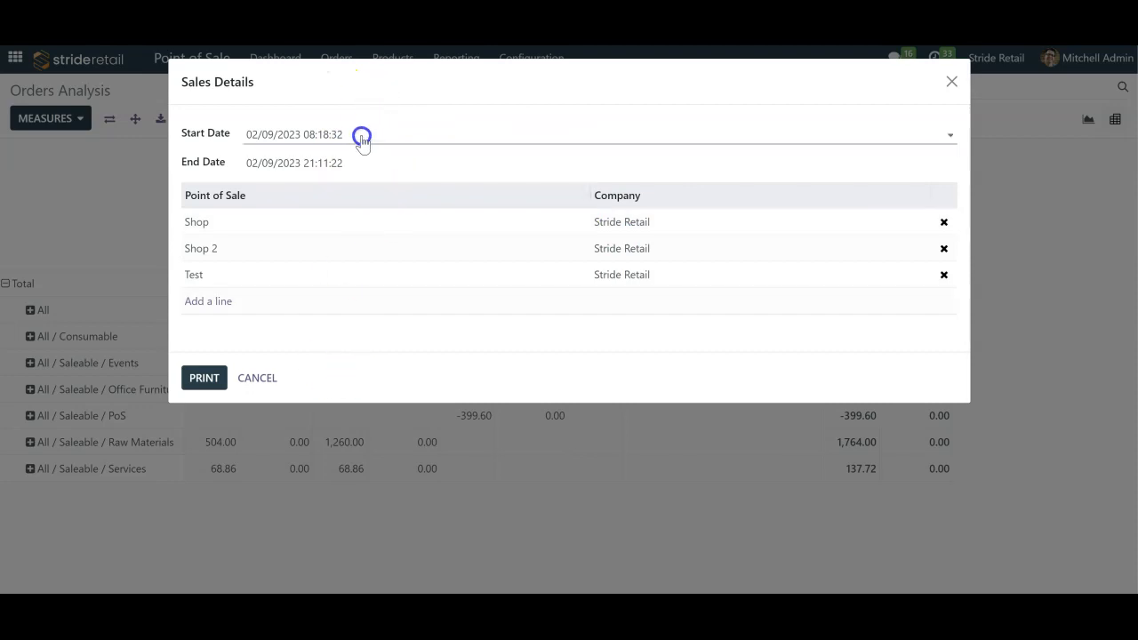
- Set the Sales Details dates to run from 02/05/2023 to 02/11/2023 and print the report
left_click(361, 138)
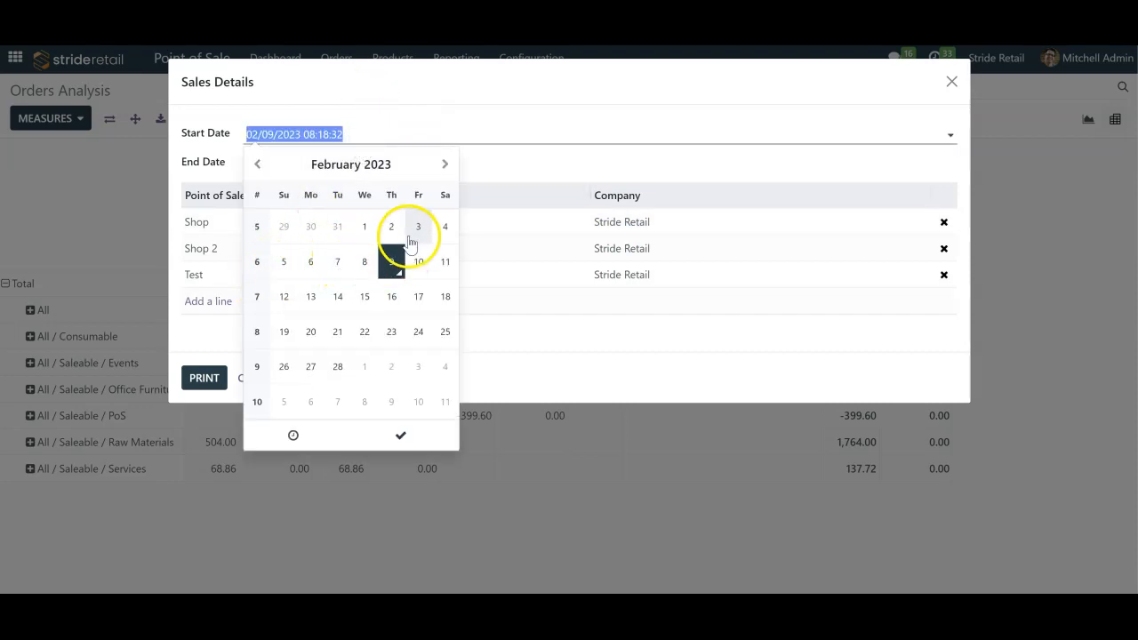
left_click(282, 270)
left_click(447, 263)
left_click(296, 275)
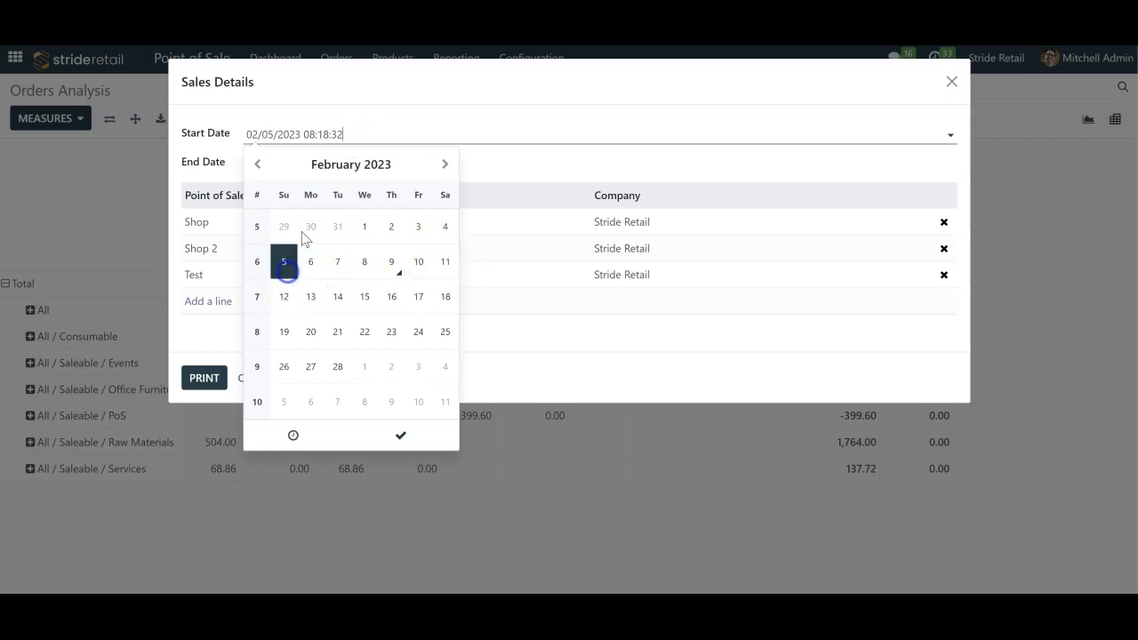
left_click(521, 168)
left_click(445, 291)
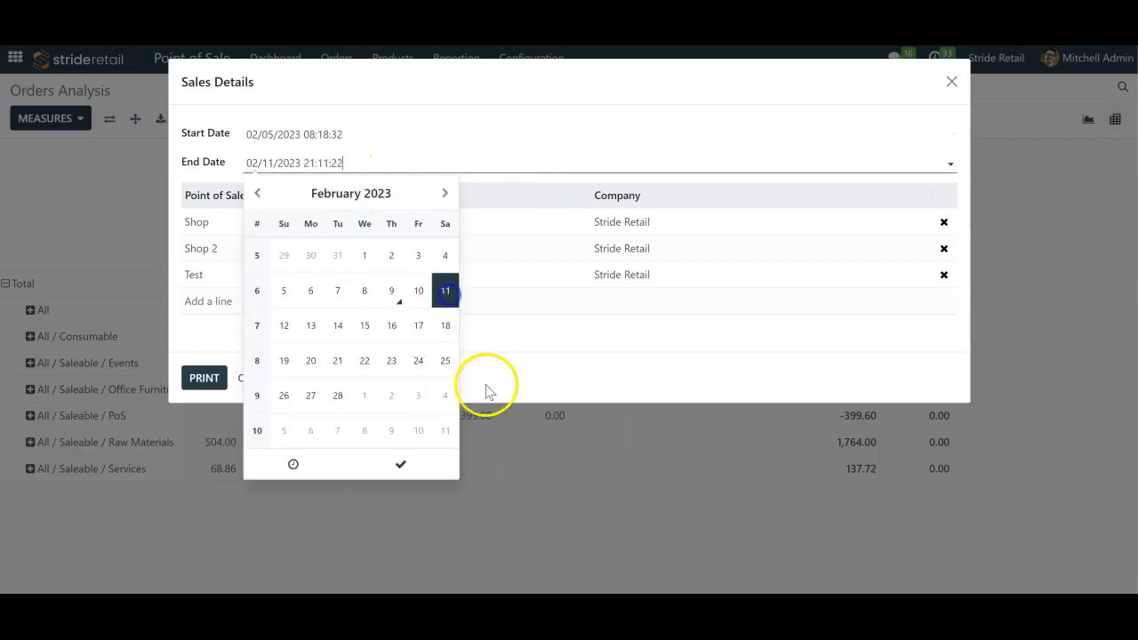
left_click(486, 387)
left_click(203, 378)
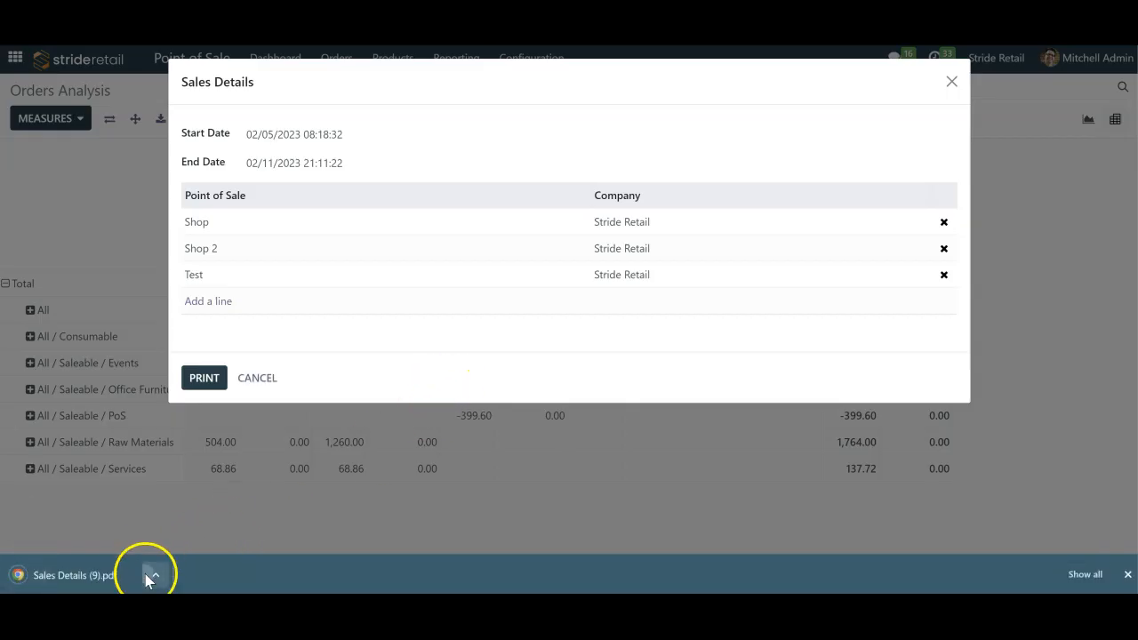
- Open the Sales Details PDF for the 02/05/2023 to 02/11/2023 range, review its sections, and close the report dialog
left_click(147, 574)
left_click(109, 569)
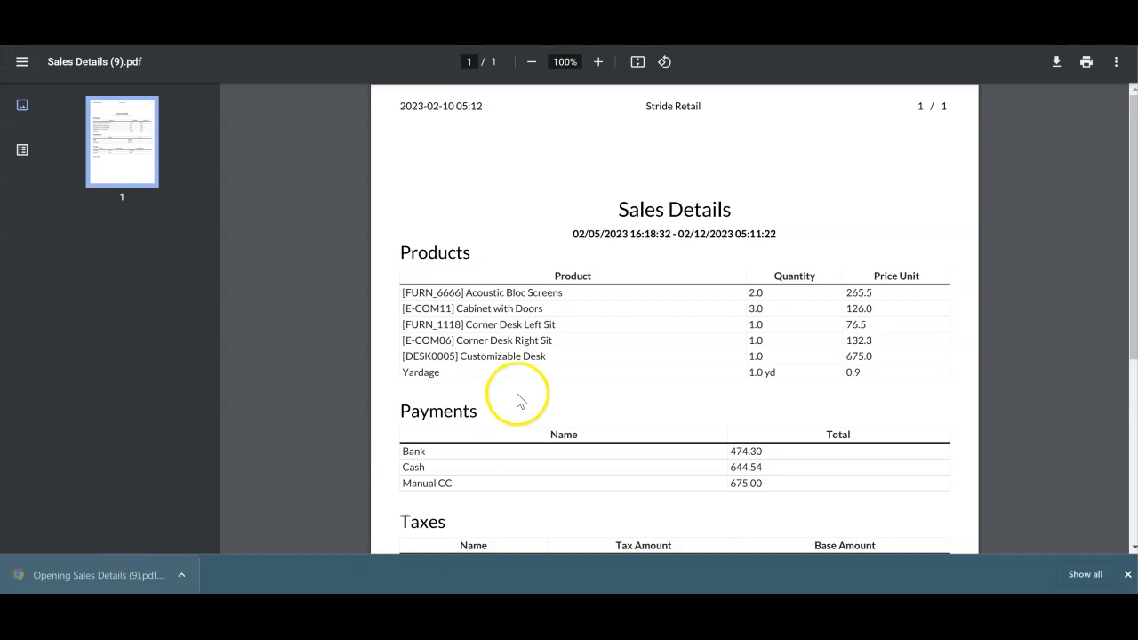
scroll(606, 332, "down", 4)
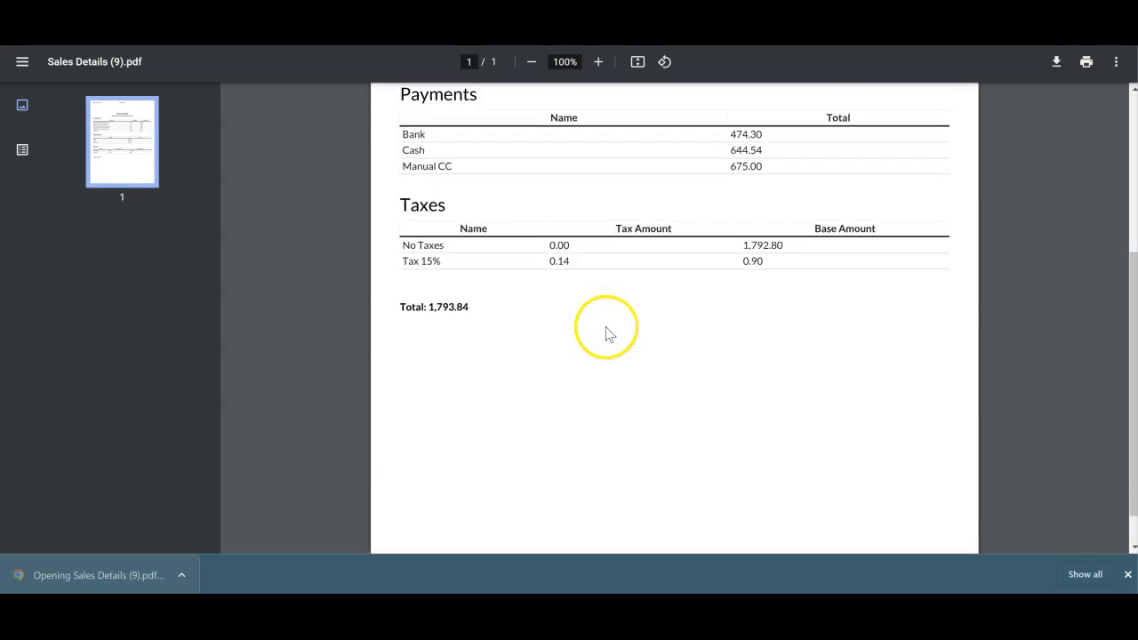
scroll(607, 332, "up", 4)
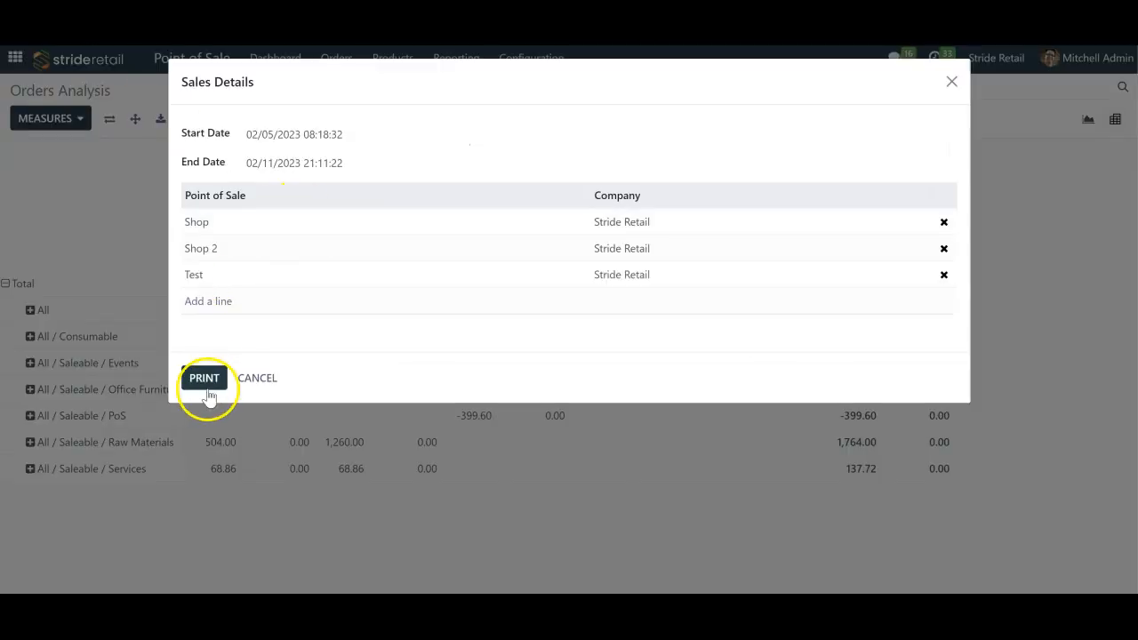
left_click(256, 379)
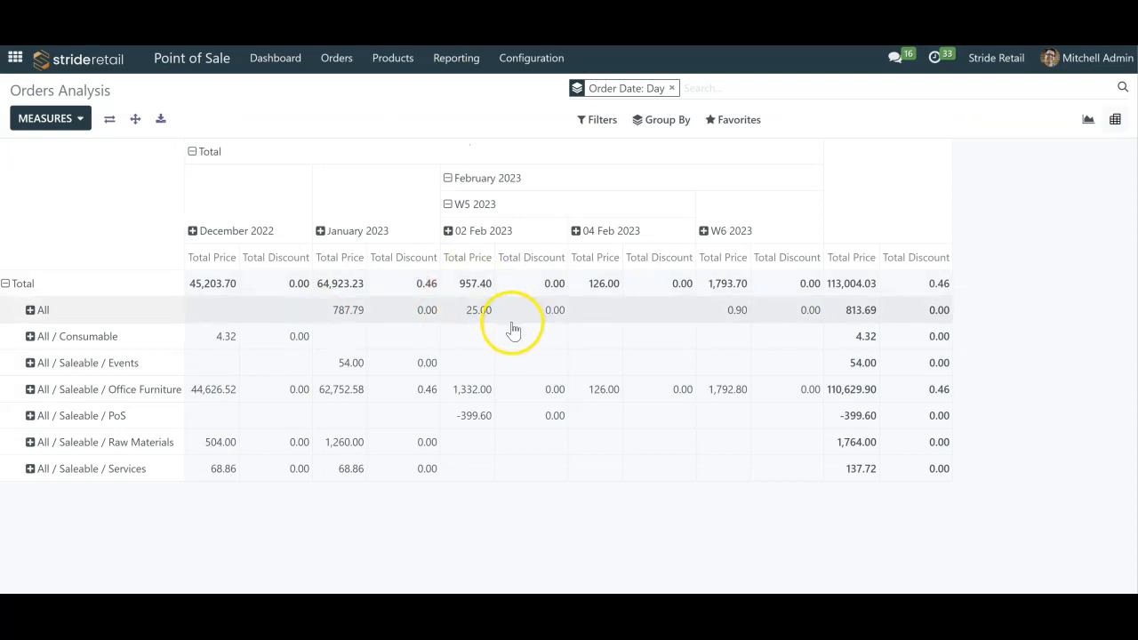
- Switch to the Dashboards app, open the Point of Sale dashboard and look over its chart and top lists
left_click(15, 60)
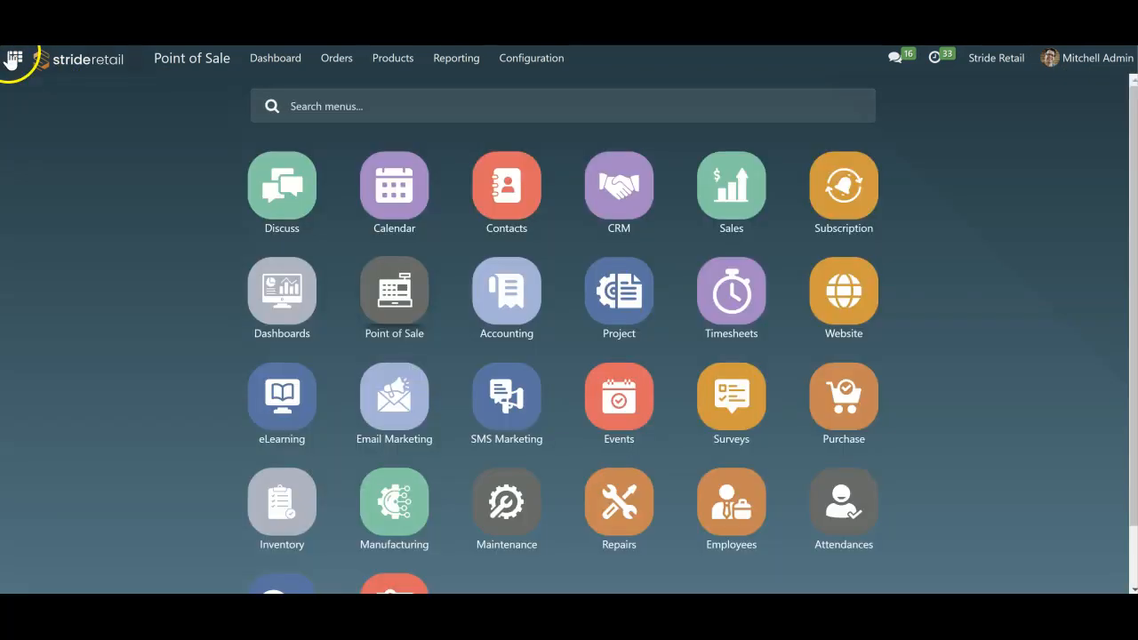
left_click(303, 308)
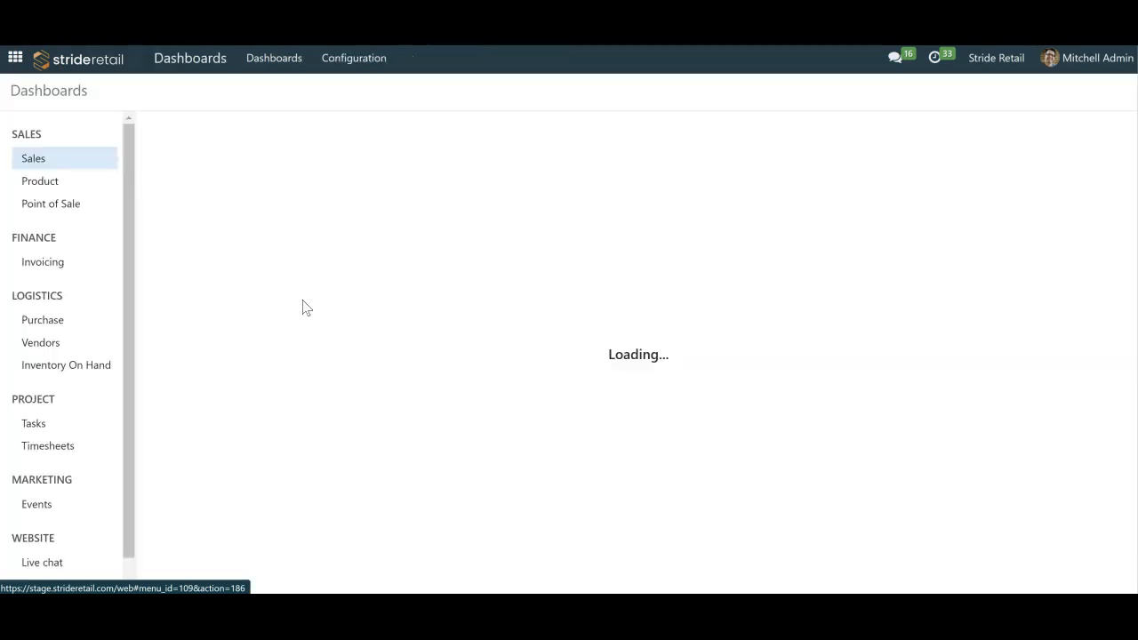
left_click(77, 153)
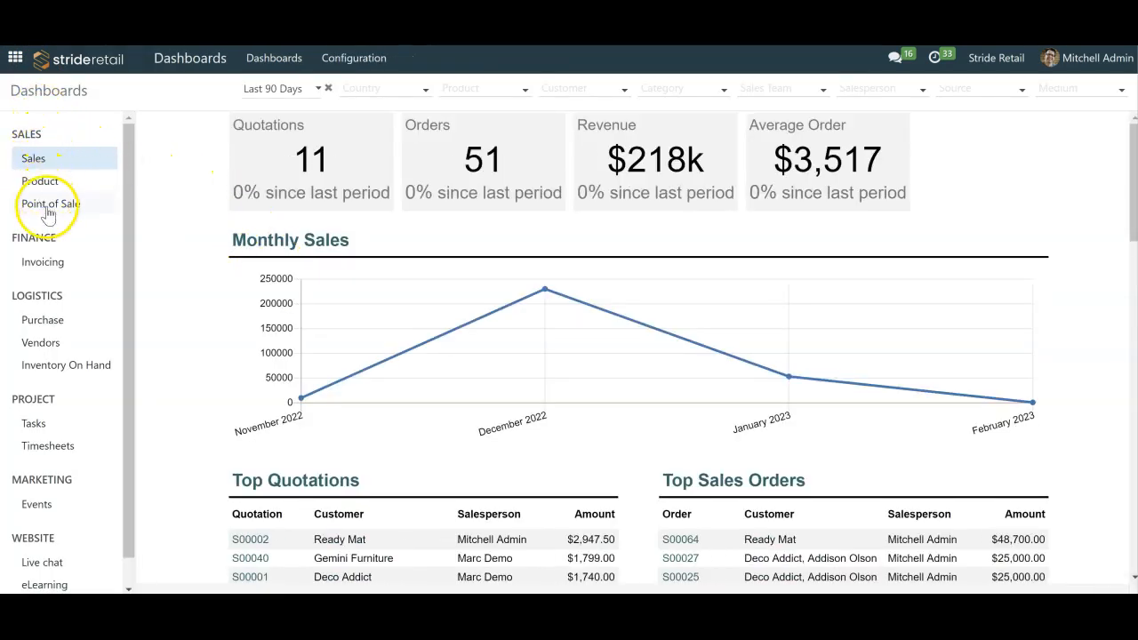
left_click(49, 206)
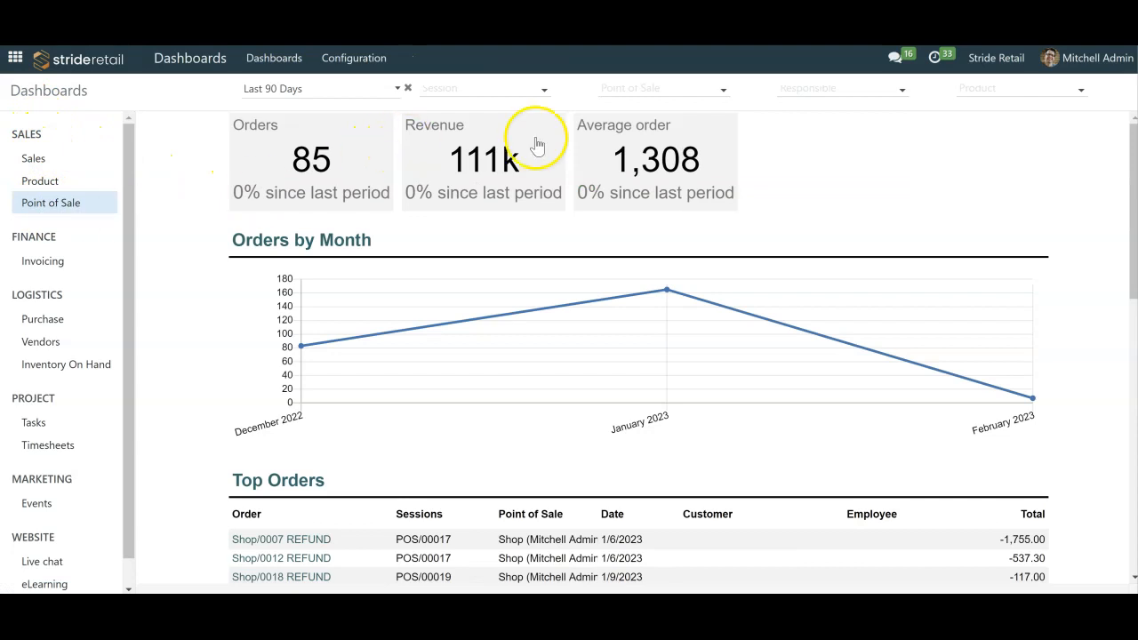
scroll(802, 284, "down", 10)
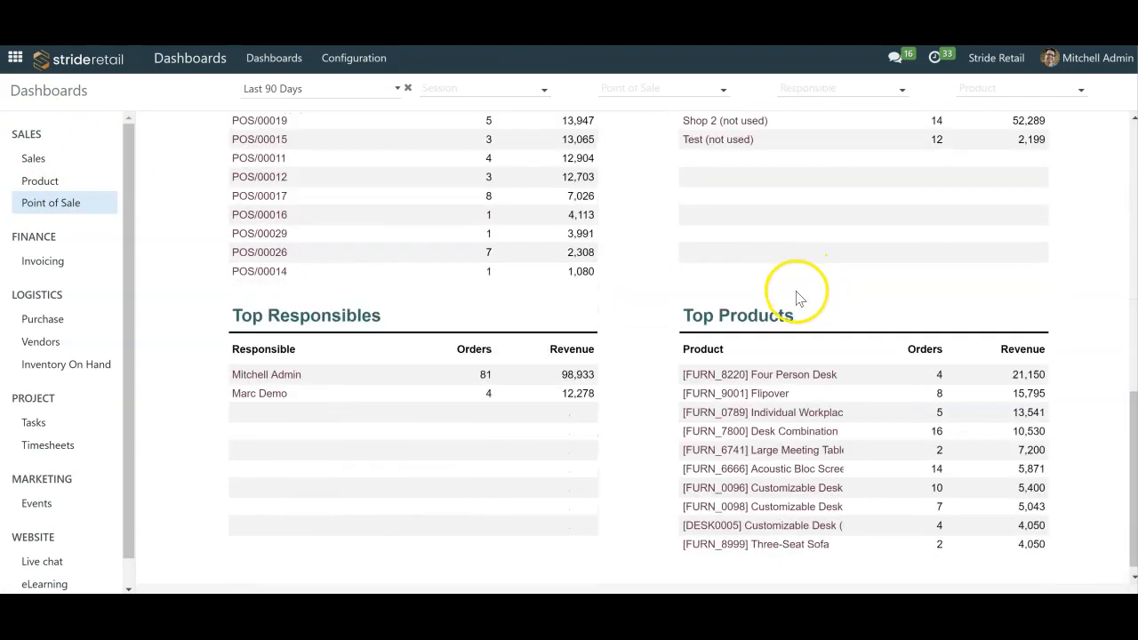
scroll(802, 301, "up", 10)
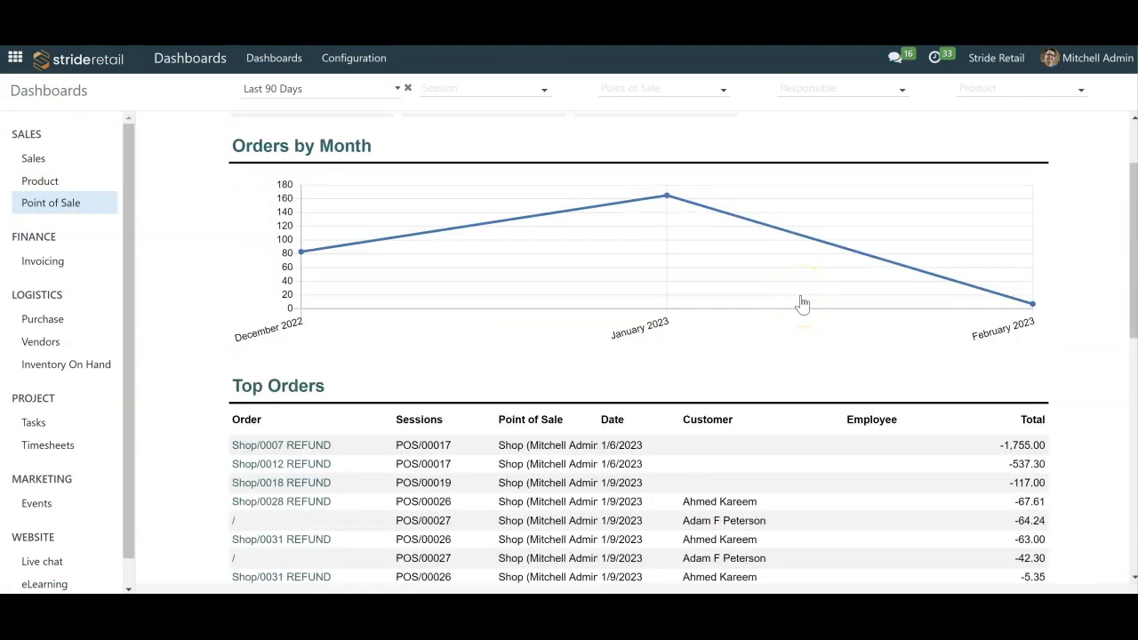
scroll(803, 304, "up", 1)
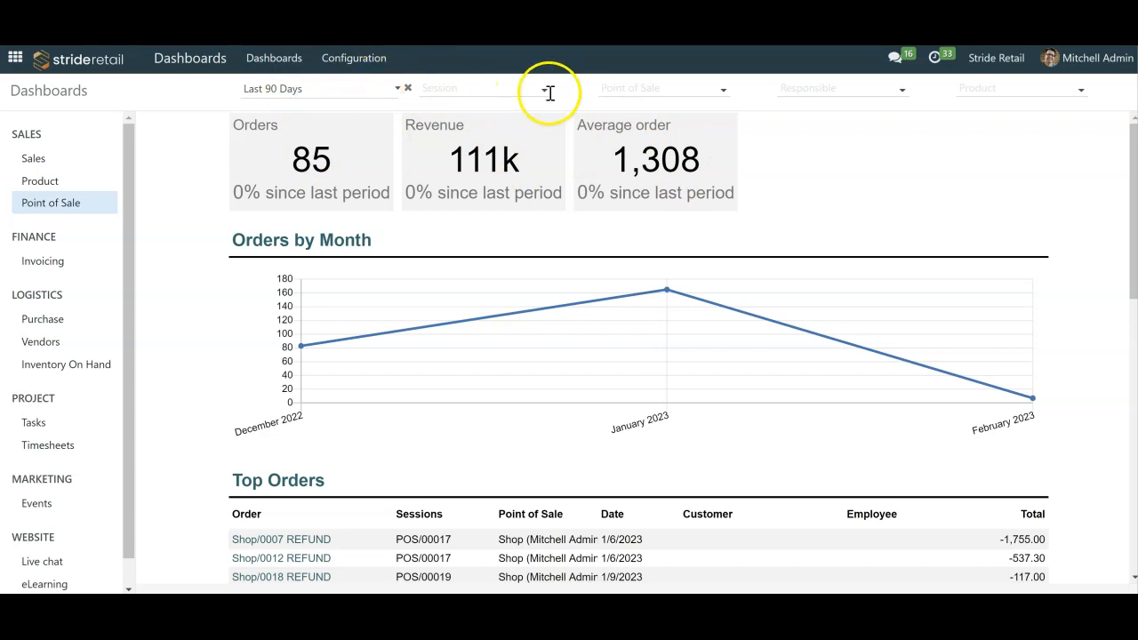
- Filter the dashboard to the Test point of sale and set its period to Last 7 Days
left_click(482, 88)
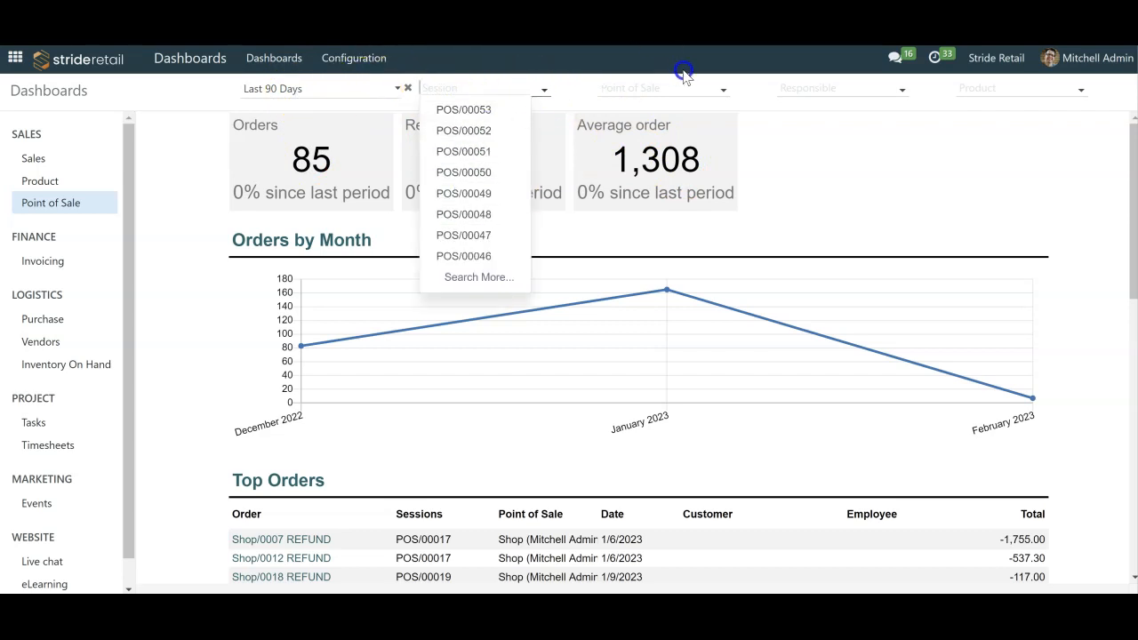
left_click(655, 88)
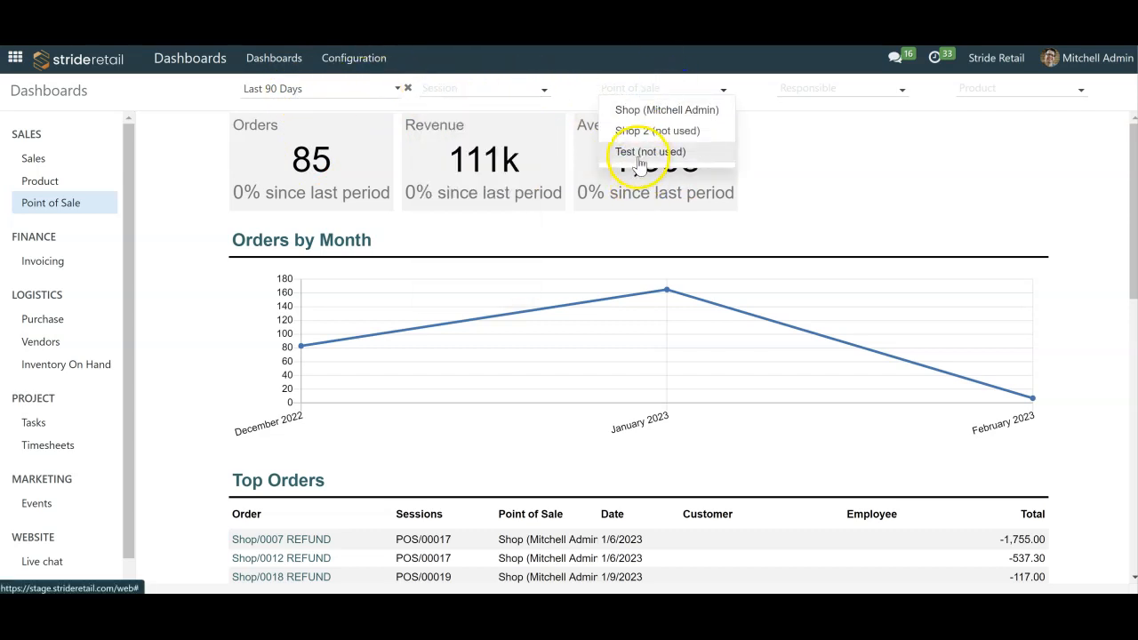
left_click(638, 152)
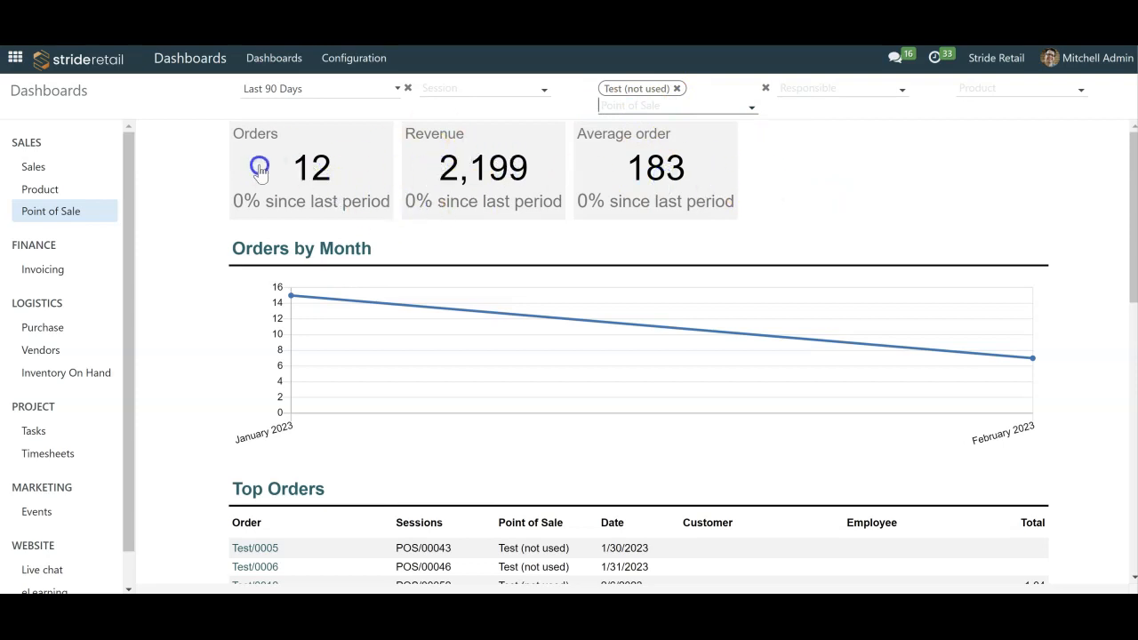
left_click(329, 91)
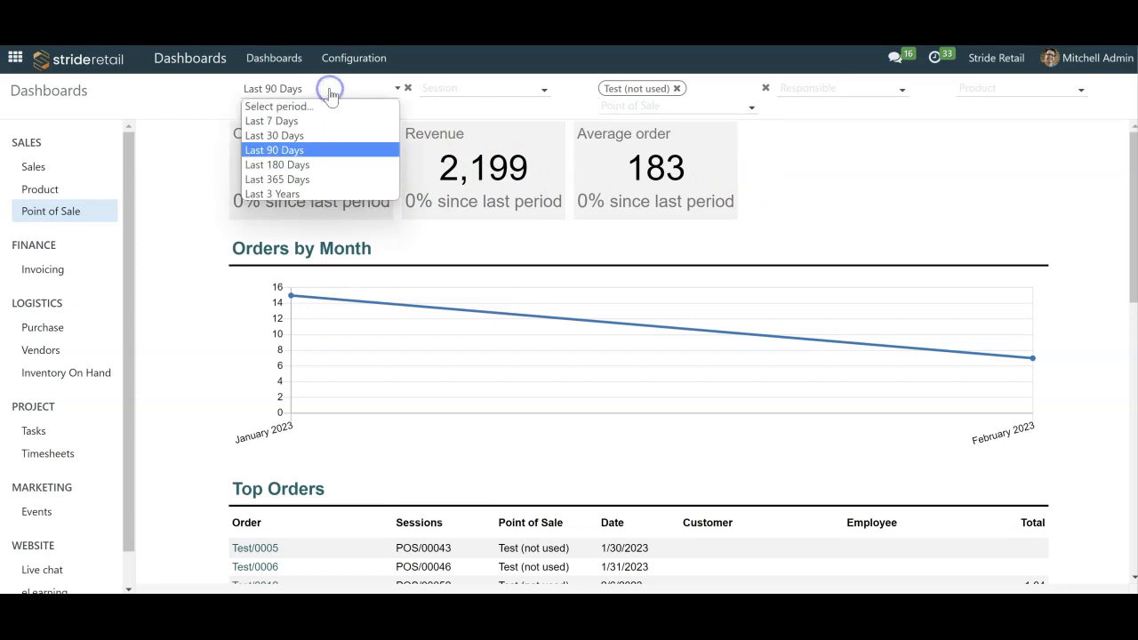
left_click(297, 122)
left_click(318, 89)
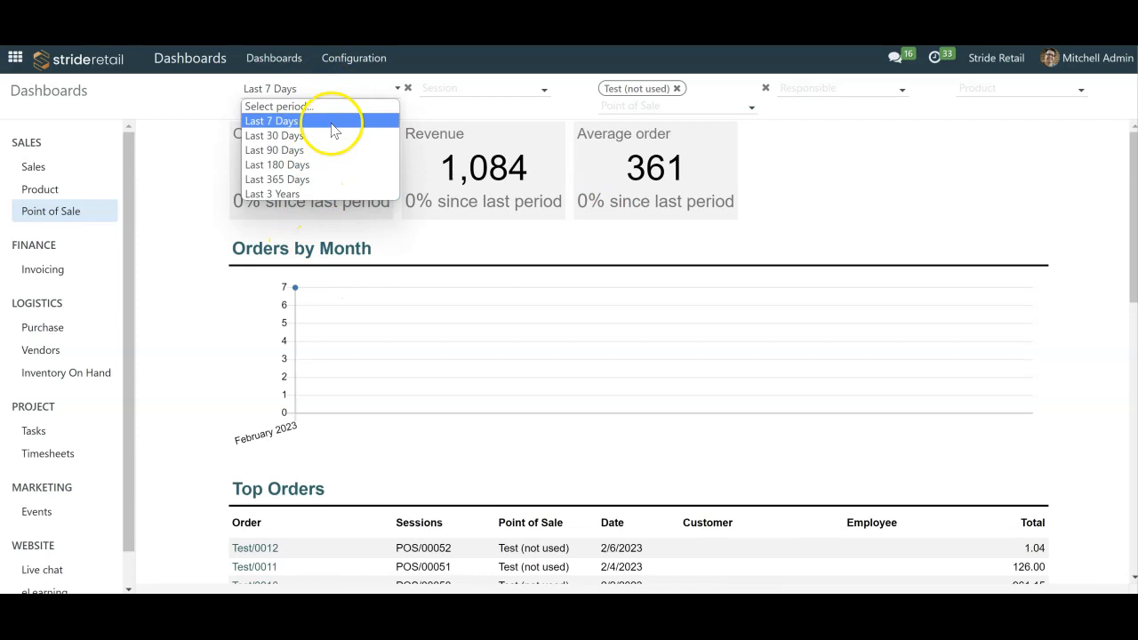
left_click(899, 168)
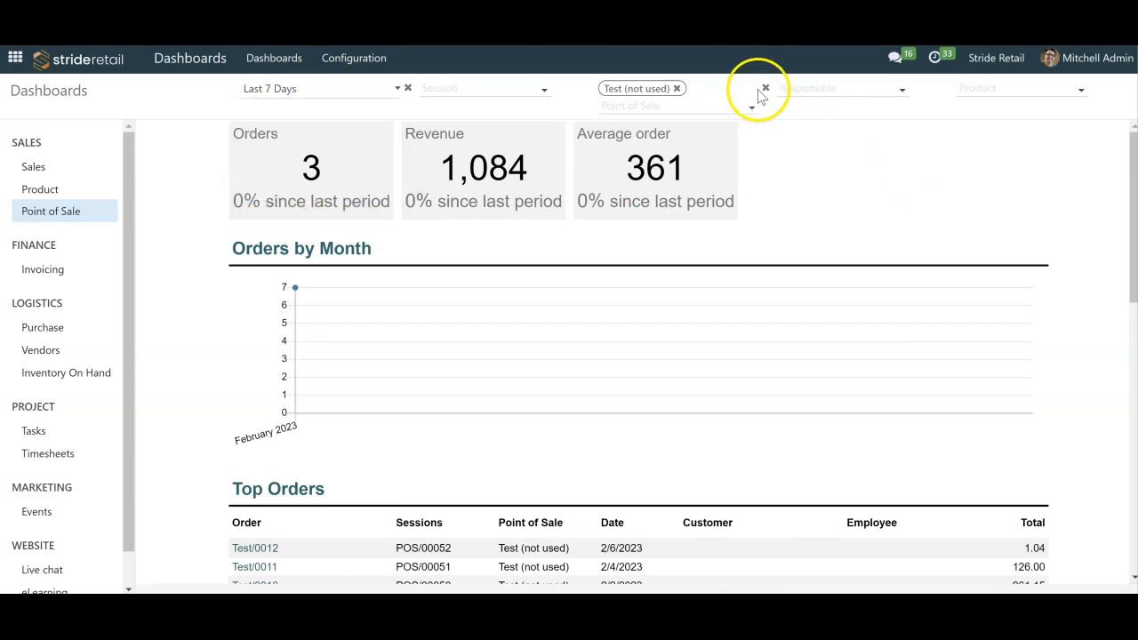
- Clear the dashboard's point of sale filter and set the period to Last 90 Days
left_click(765, 88)
left_click(1031, 88)
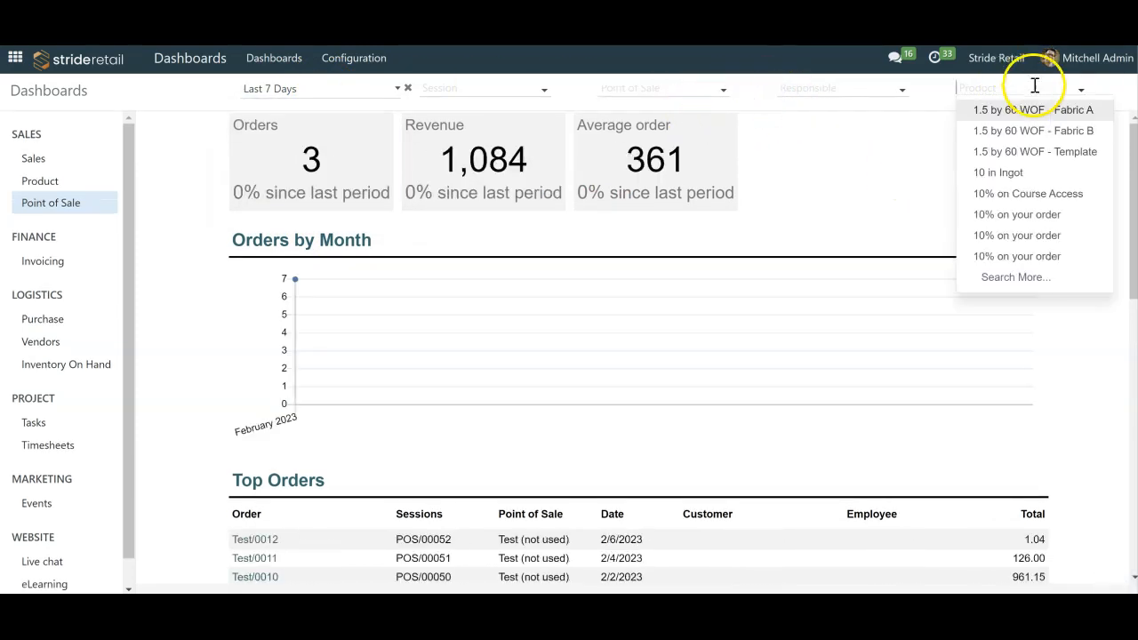
left_click(858, 163)
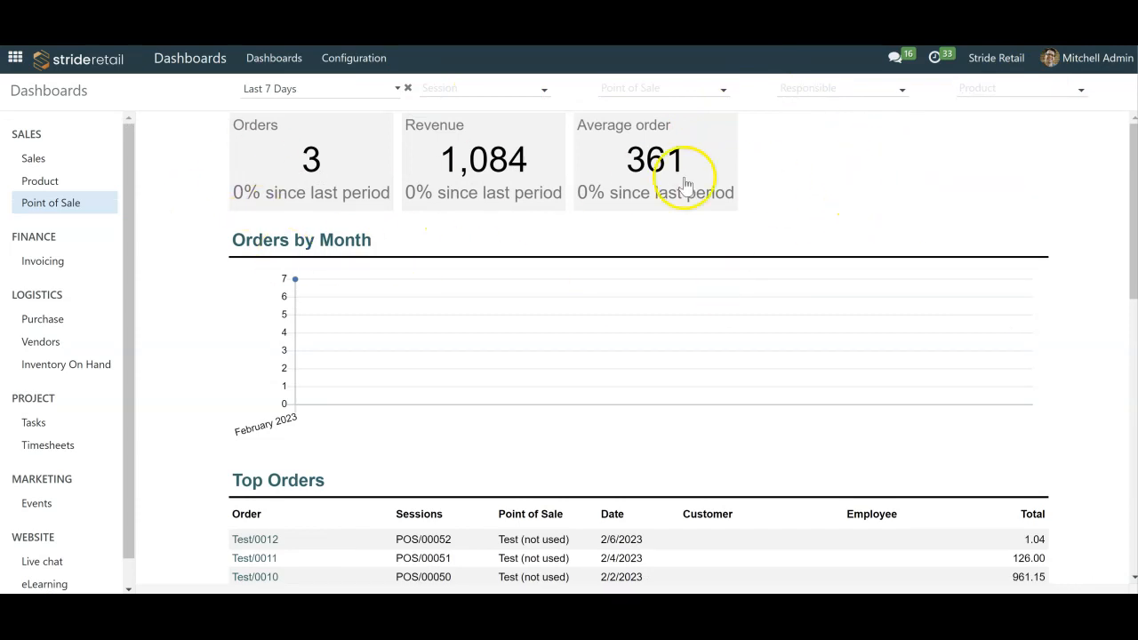
left_click(325, 93)
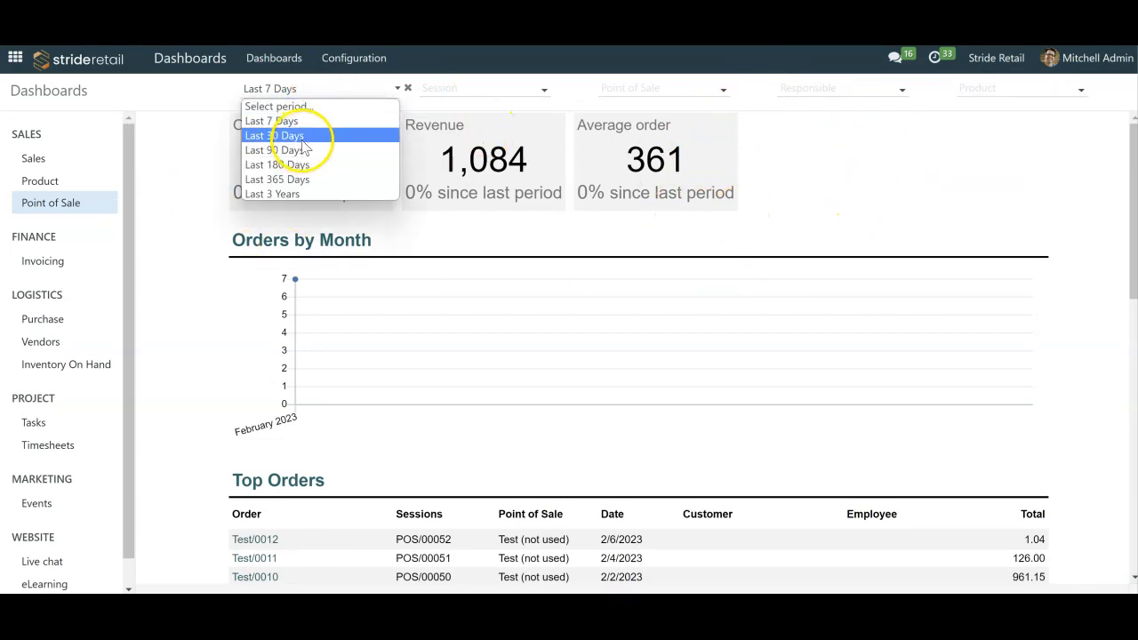
left_click(293, 163)
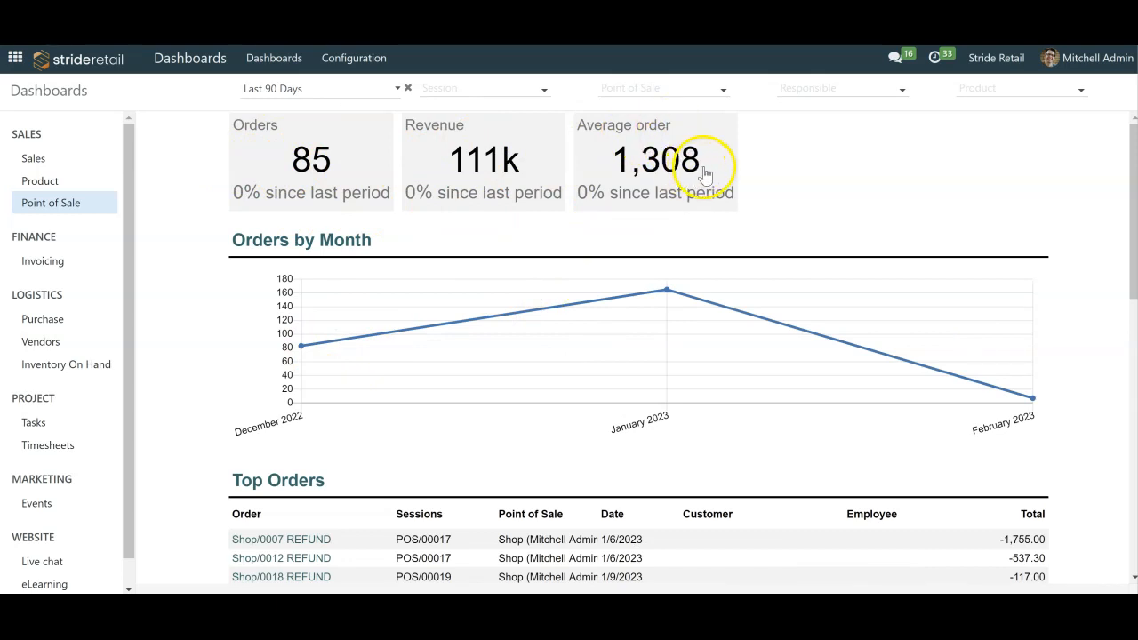
- Examine the dashboard's top orders, sessions, points of sale, responsibles and products lists along with the monthly orders chart
scroll(479, 185, "down", 4)
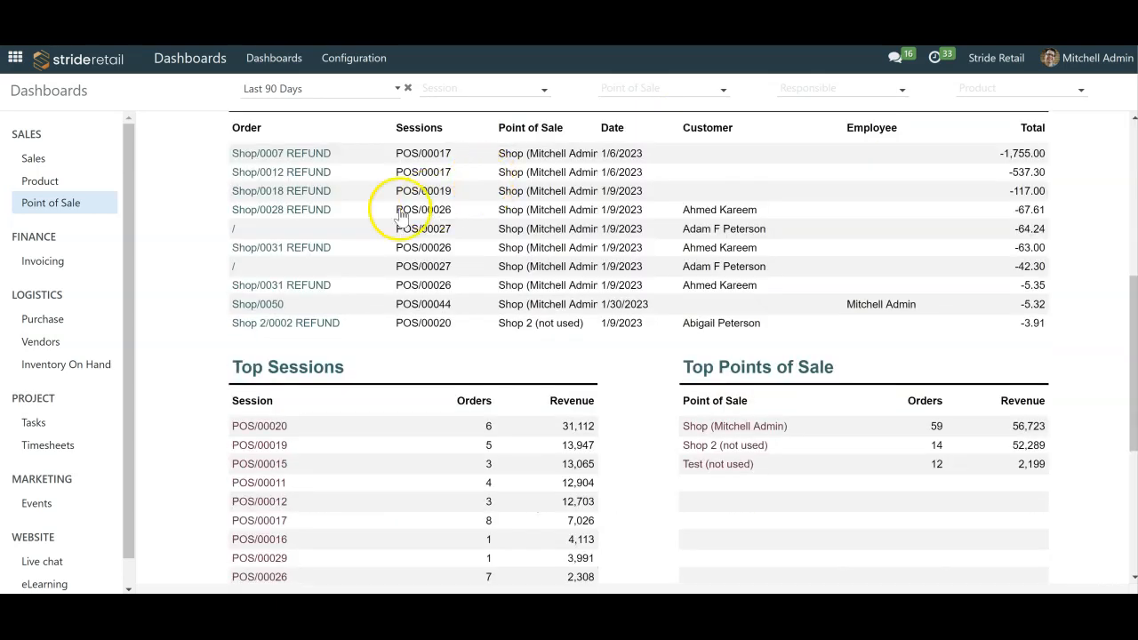
scroll(406, 204, "up", 2)
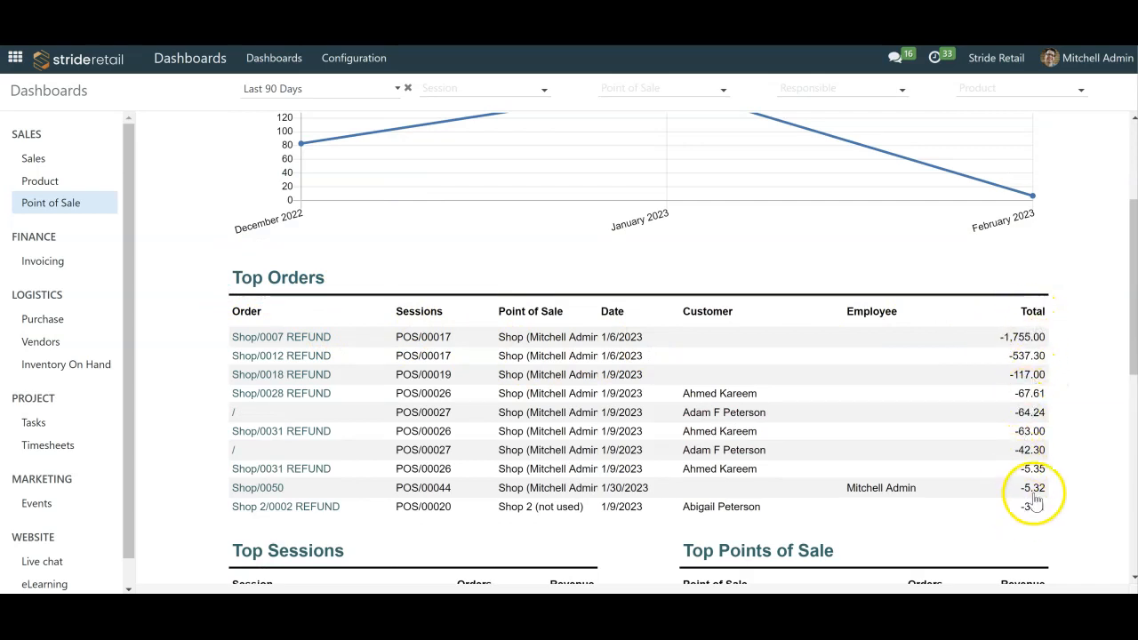
scroll(1026, 444, "down", 2)
scroll(1026, 431, "down", 2)
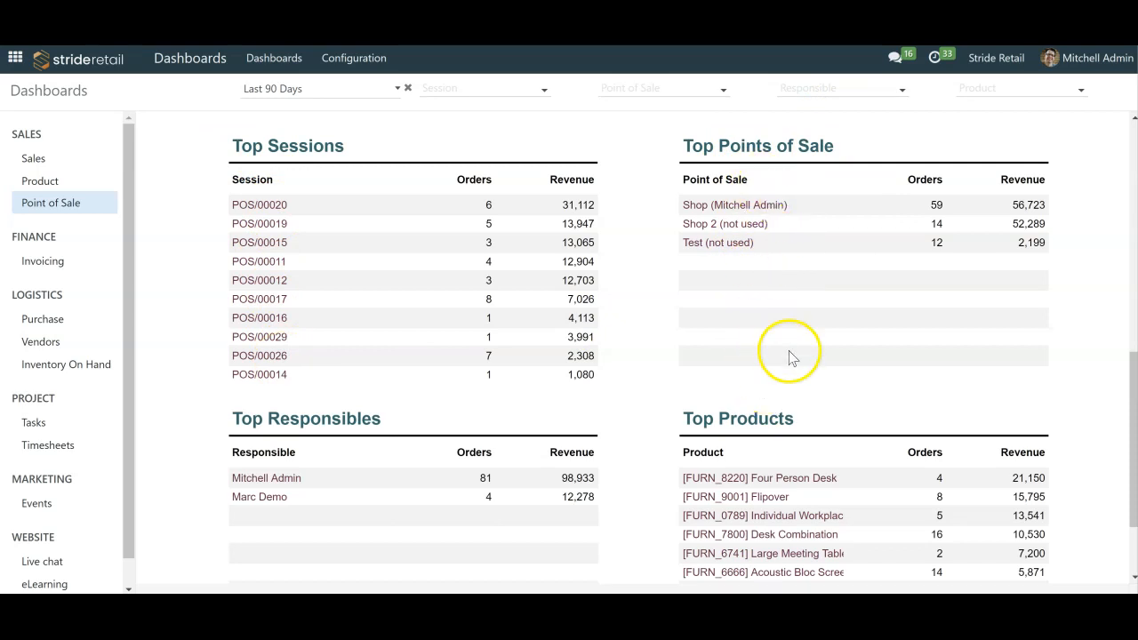
scroll(823, 334, "down", 2)
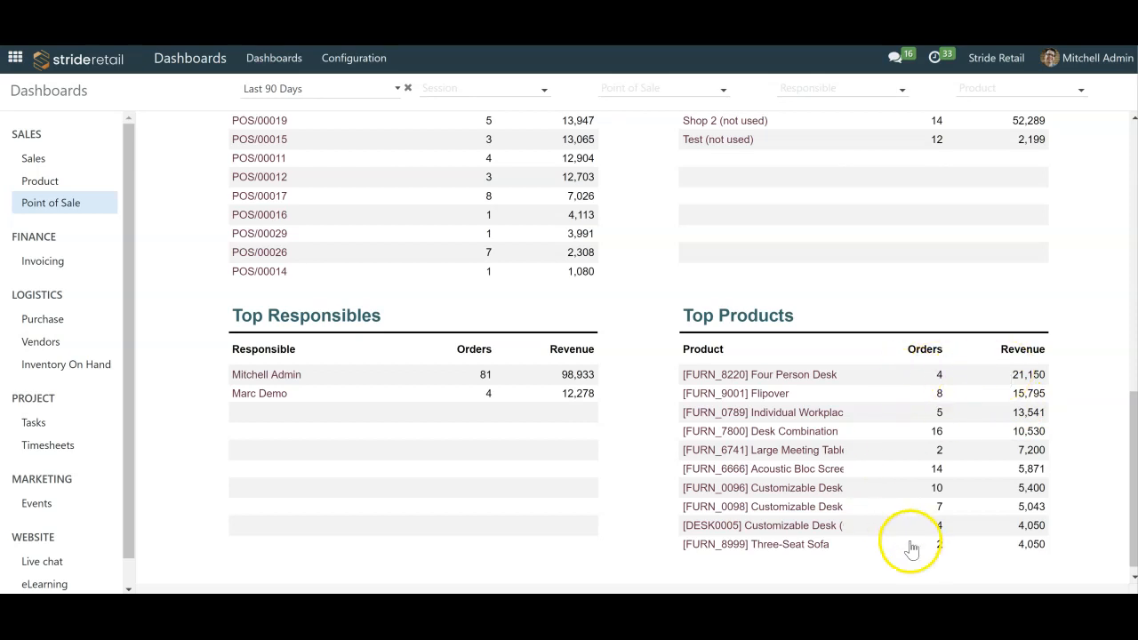
scroll(945, 511, "up", 15)
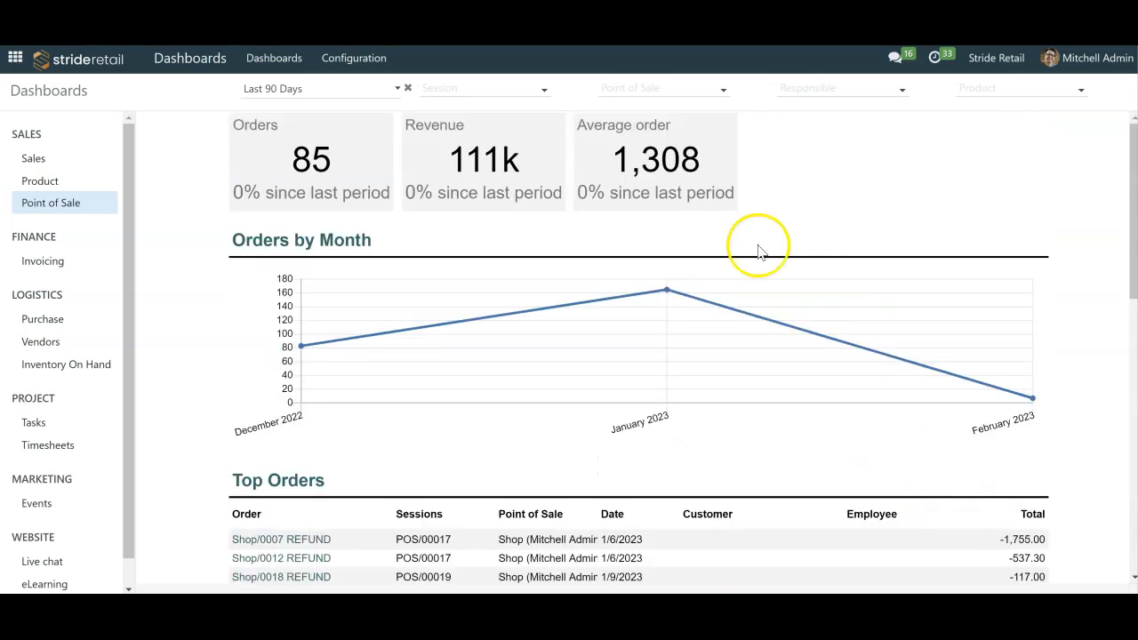
scroll(663, 367, "down", 15)
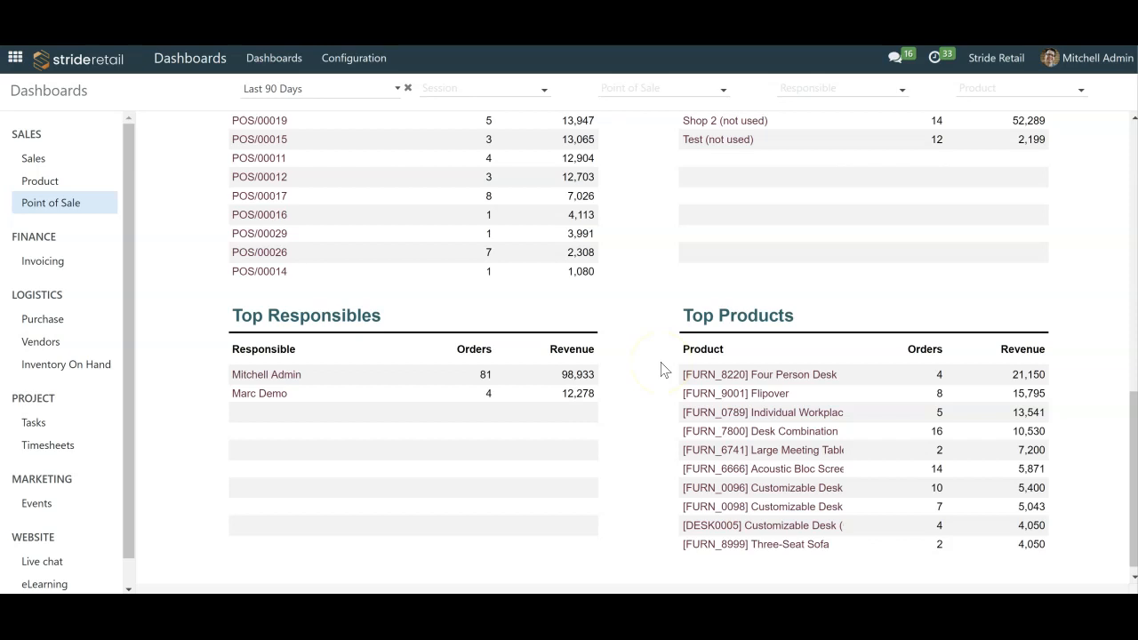
scroll(677, 377, "up", 15)
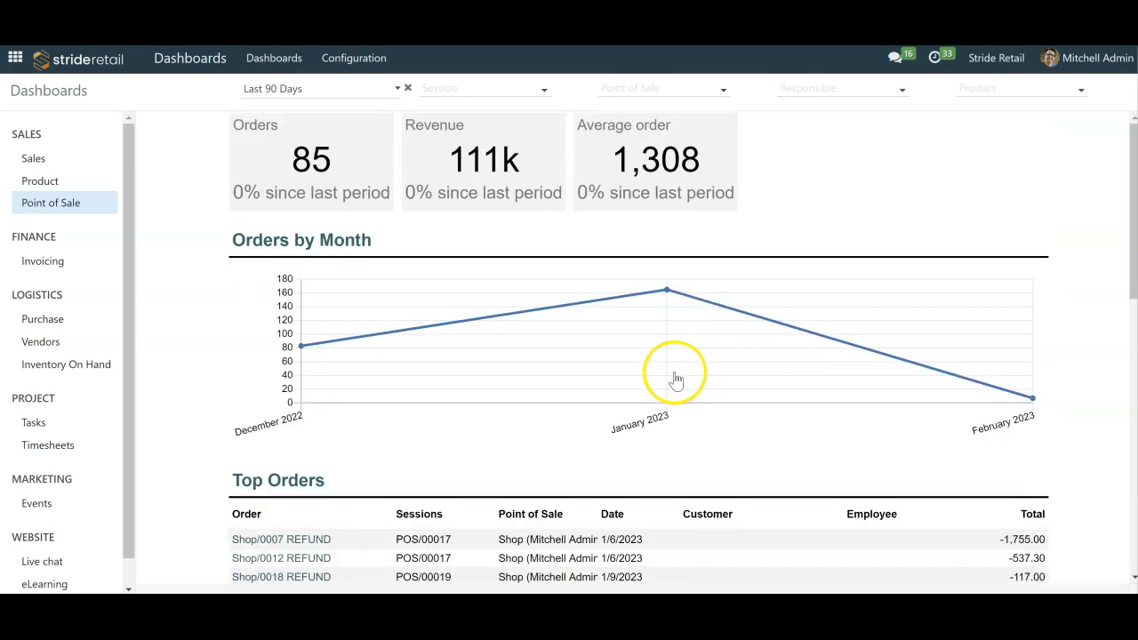